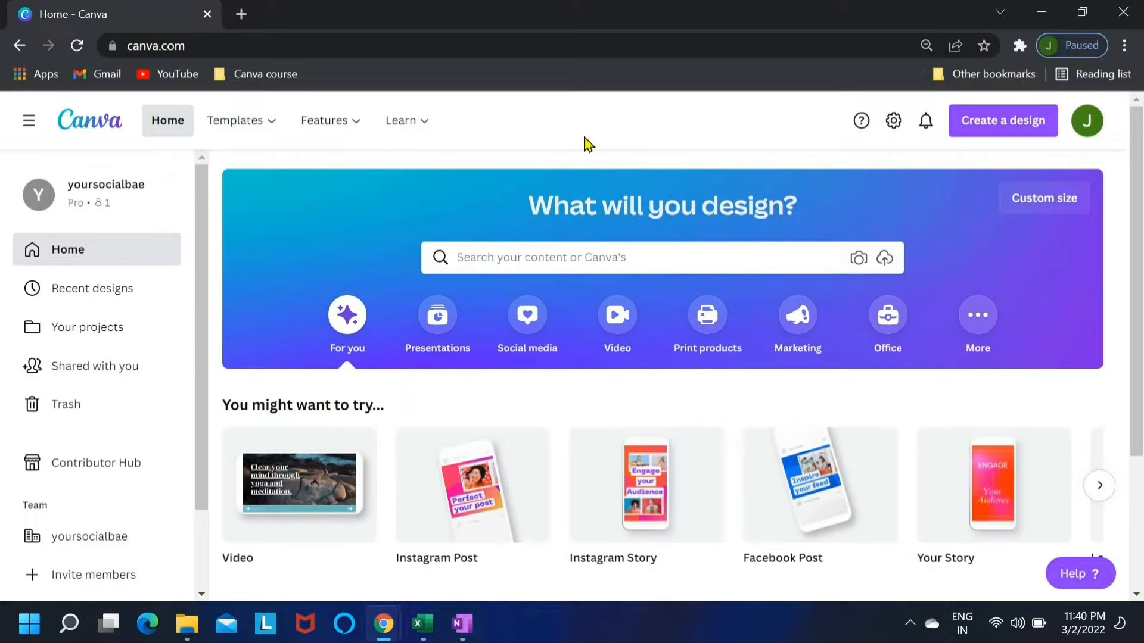
Step: Create a new custom-size design 1080 px wide and 1350 px high
click(1039, 213)
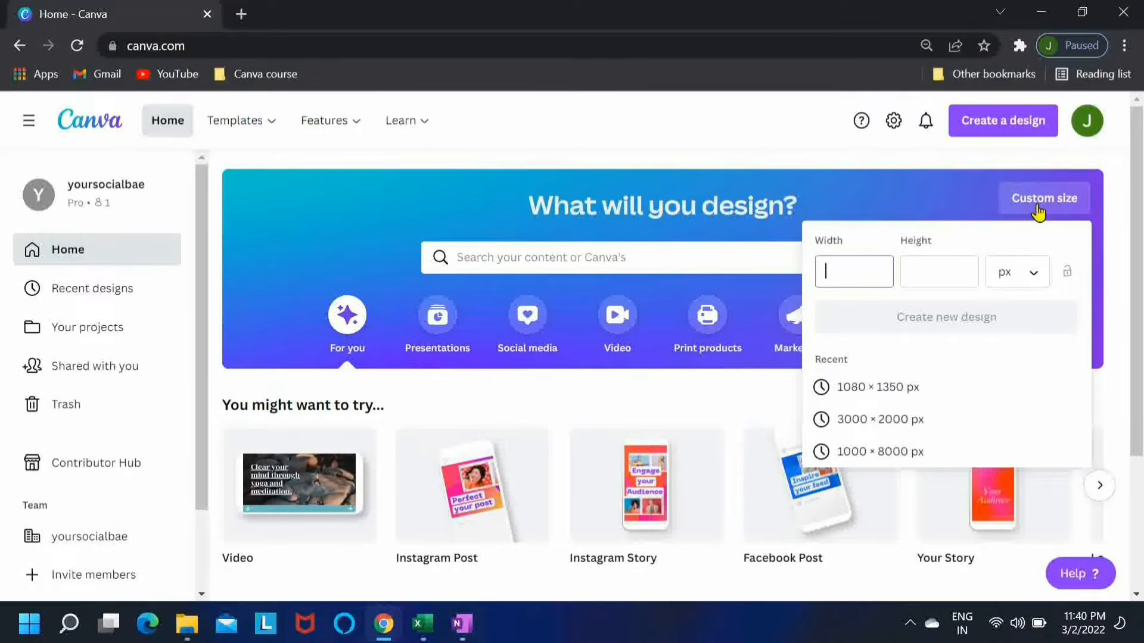
text(1080)
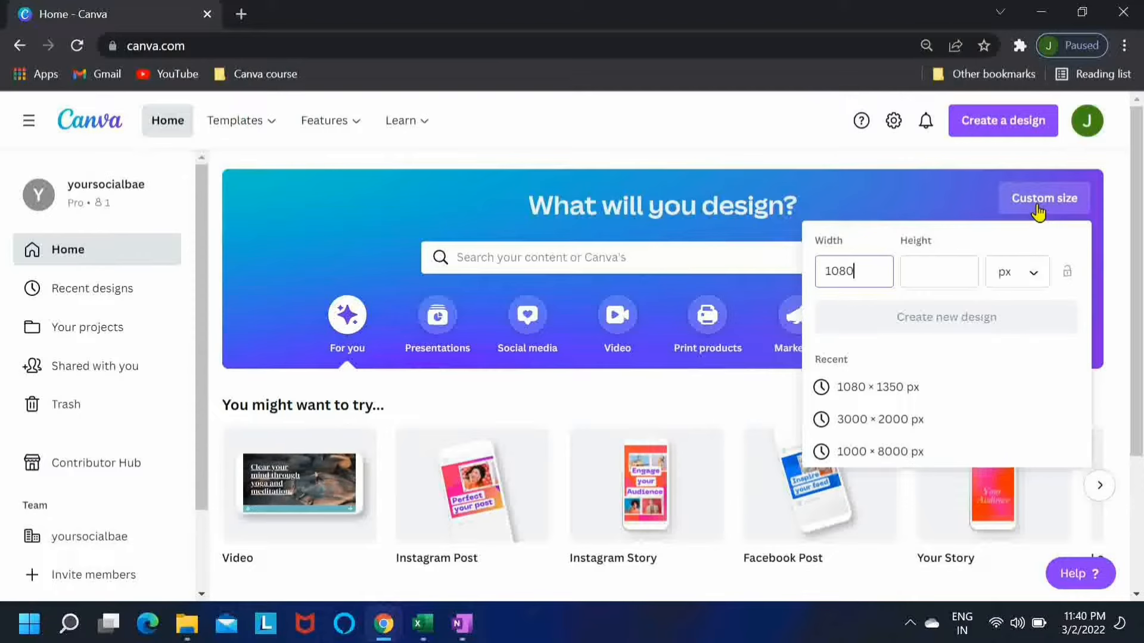
key(Tab)
text(1350)
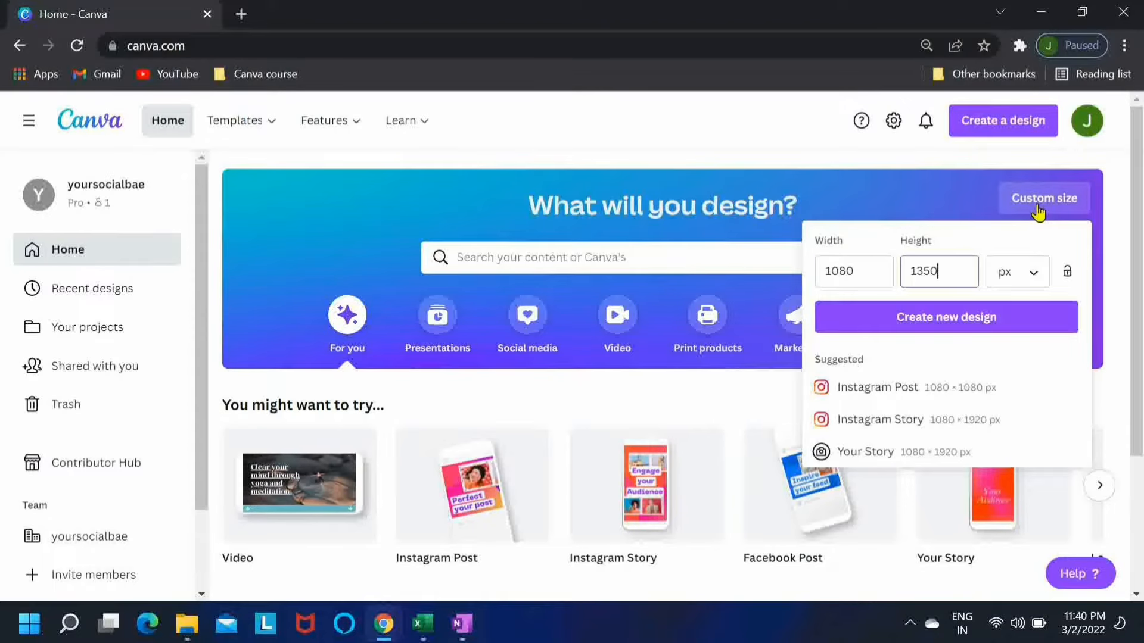
key(Return)
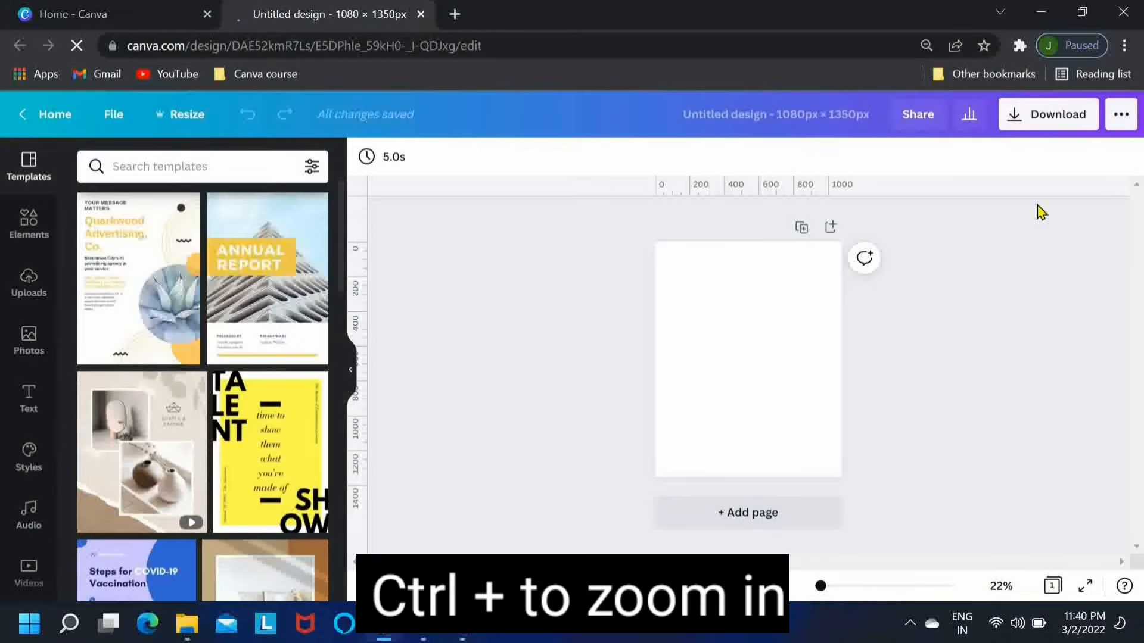
Step: Search the elements for "side view profile of woman" and add the right-facing woman's face silhouette to the page
key(ctrl+plus)
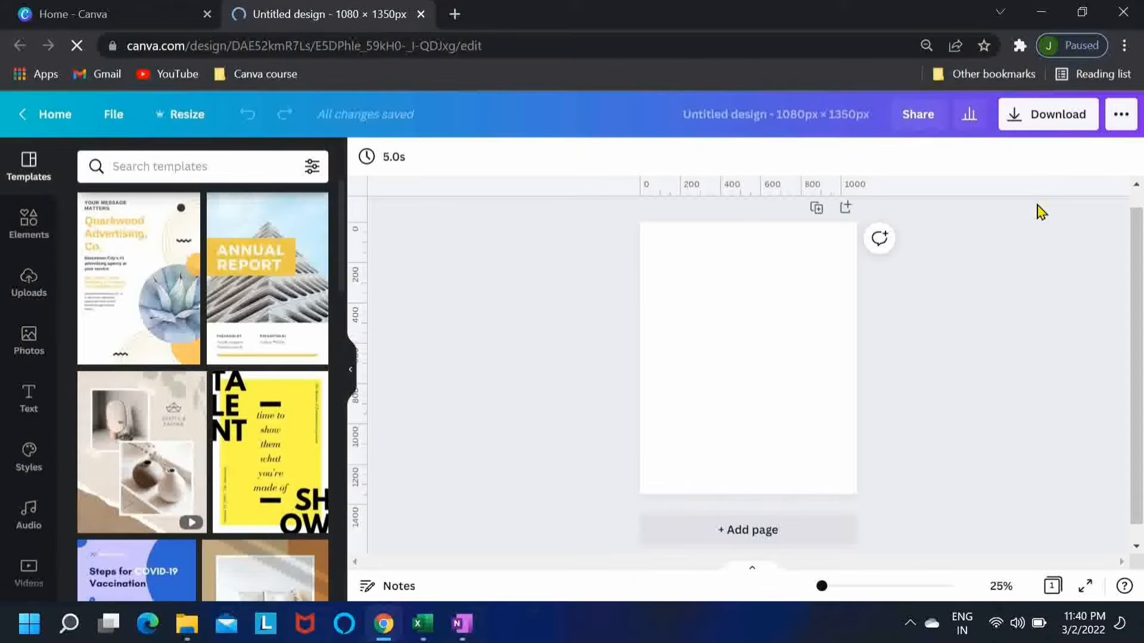
key(ctrl+plus)
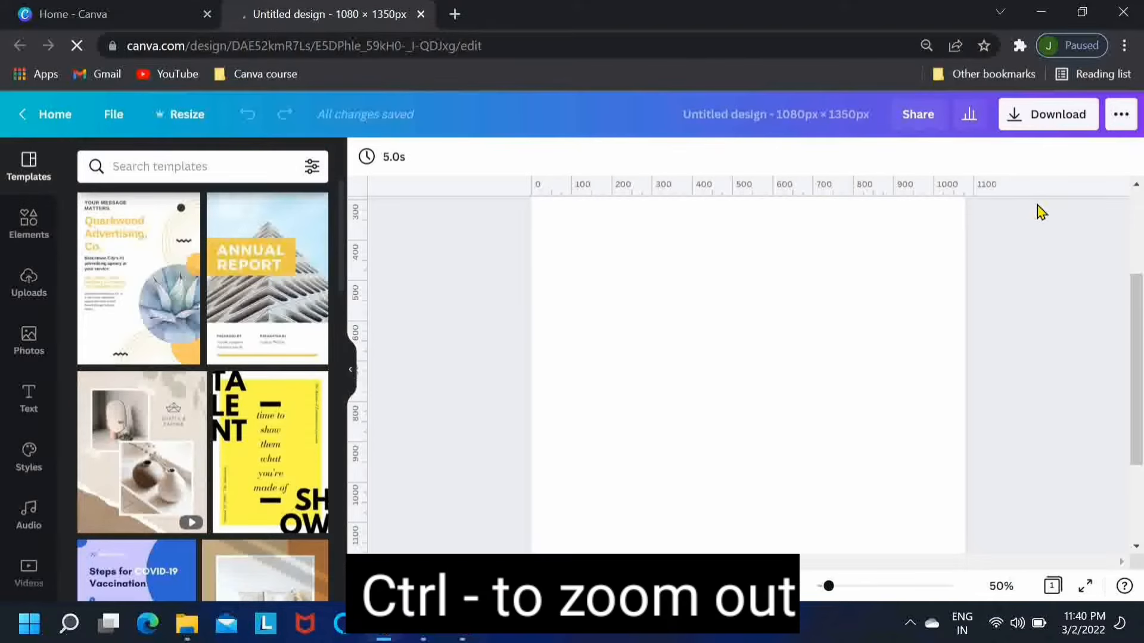
key(ctrl+minus)
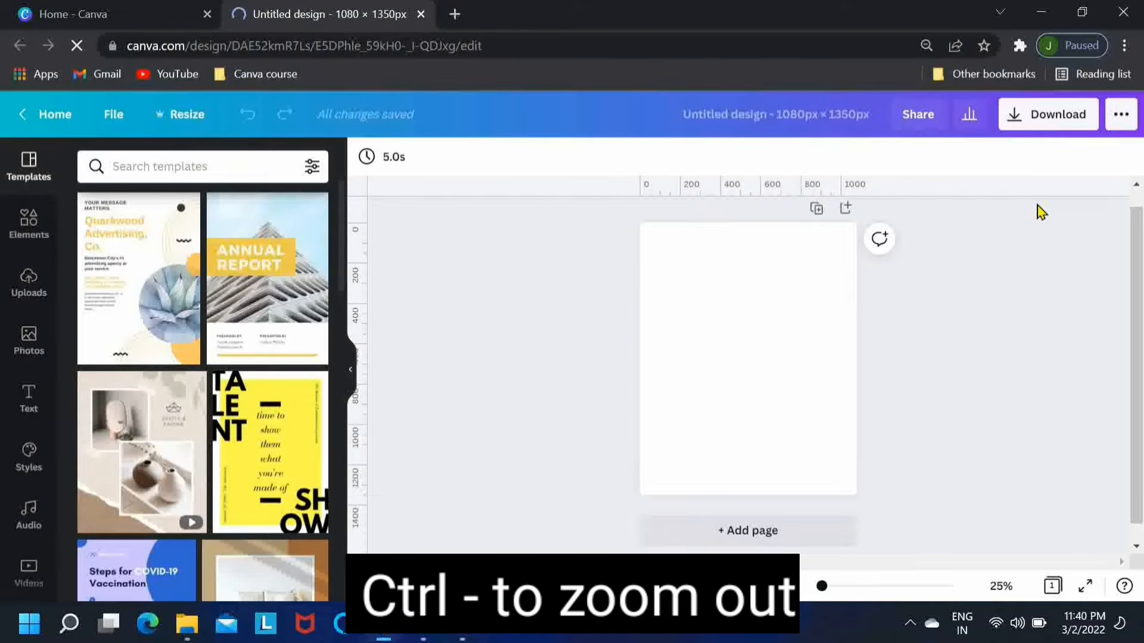
click(30, 225)
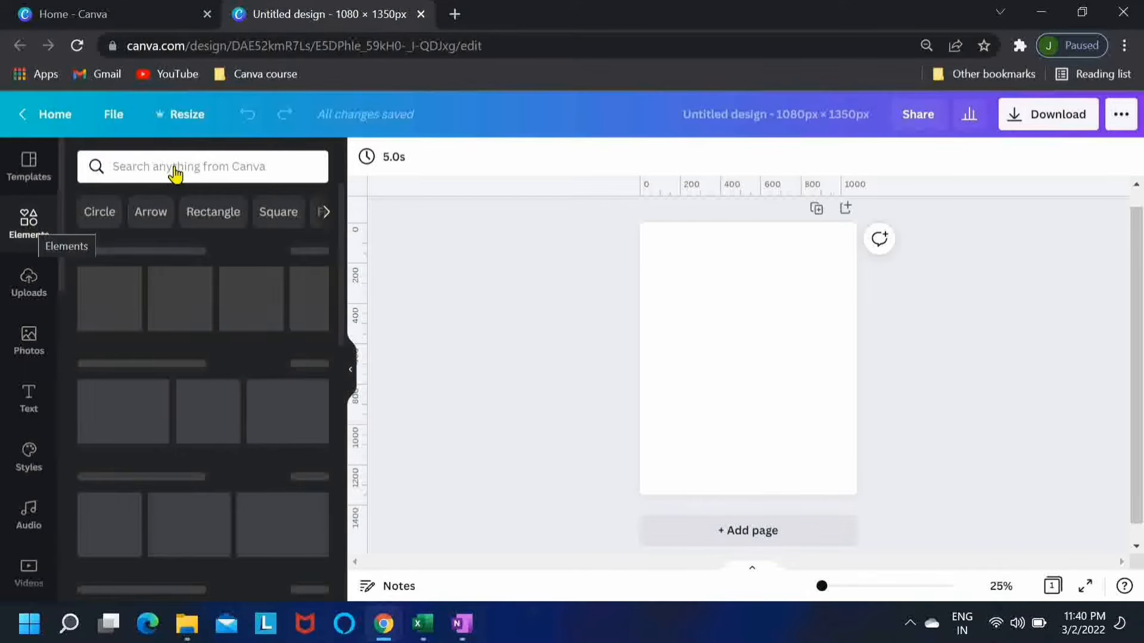
click(174, 167)
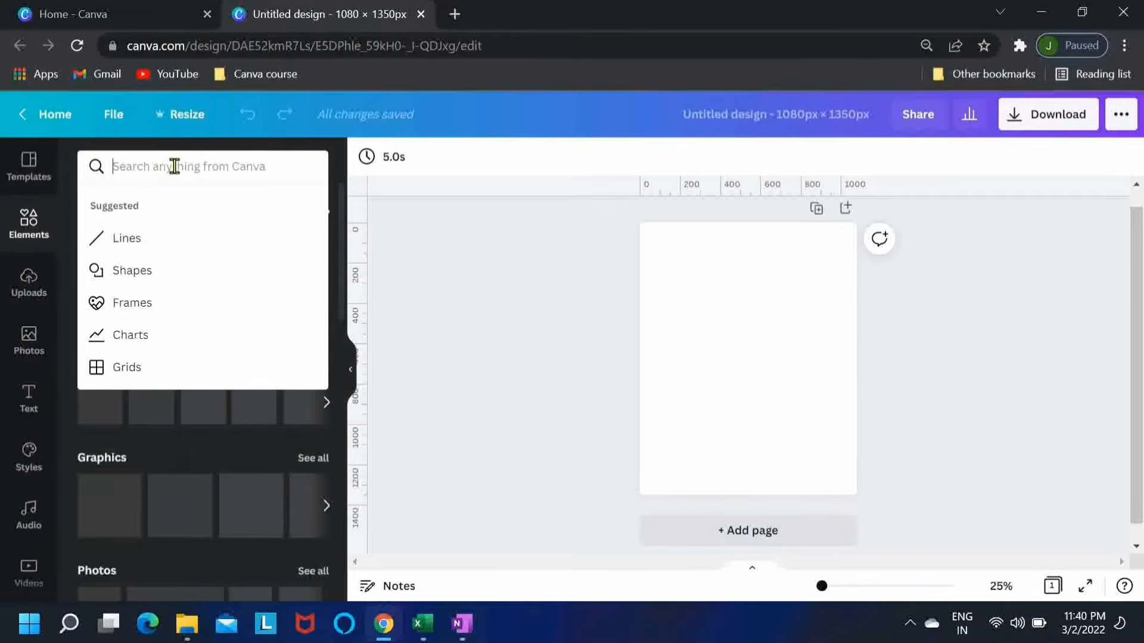
text(side vie)
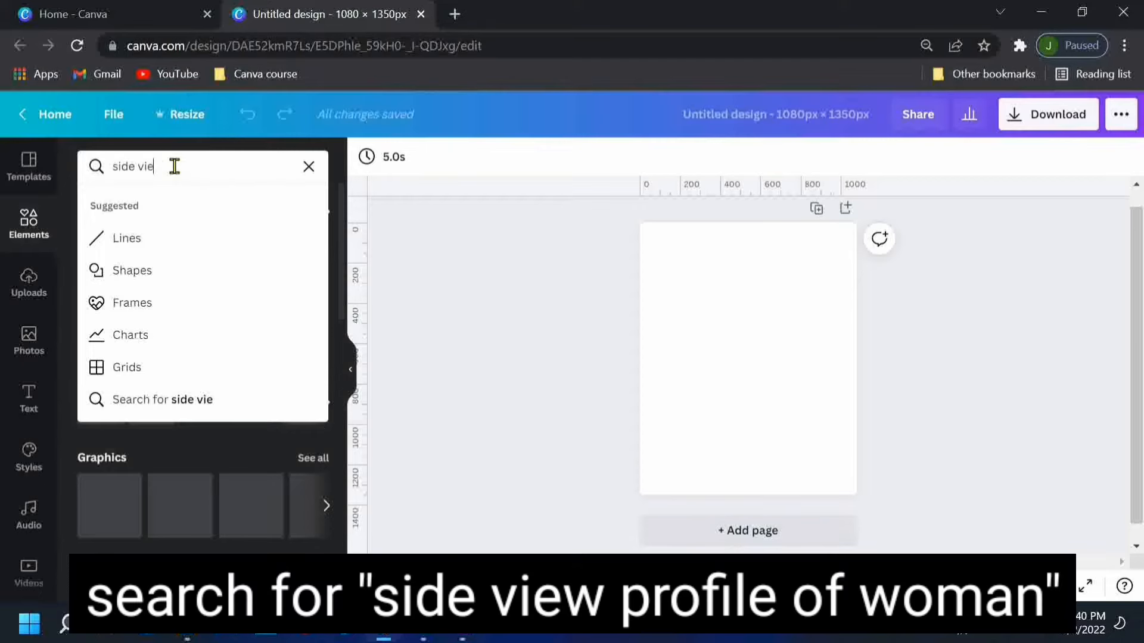
text(w profile o)
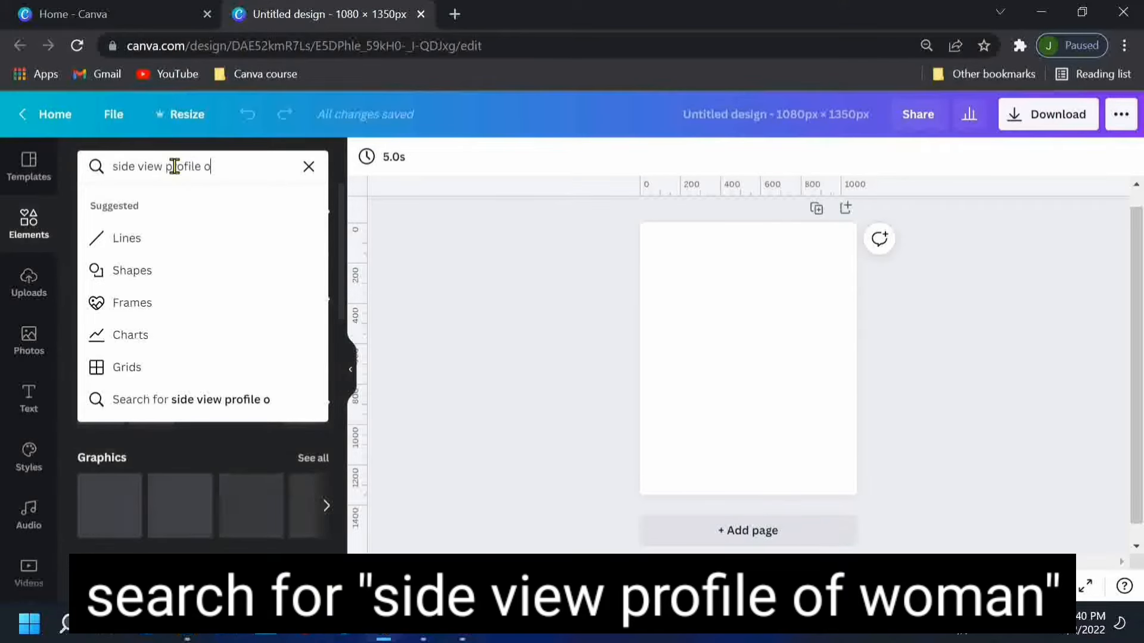
text(f woman)
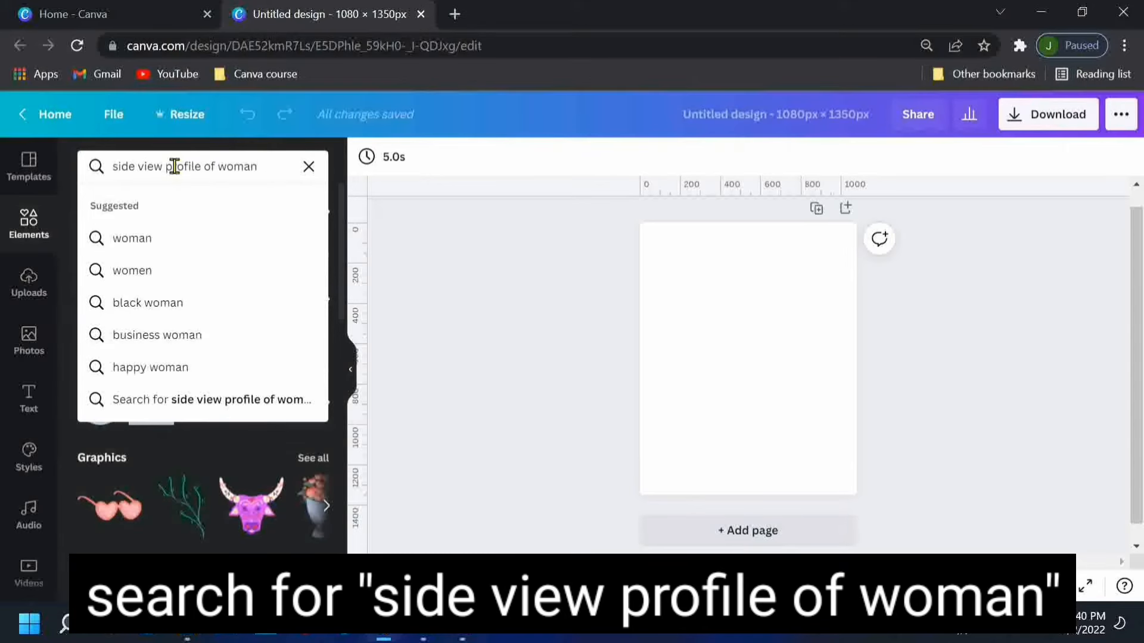
key(Return)
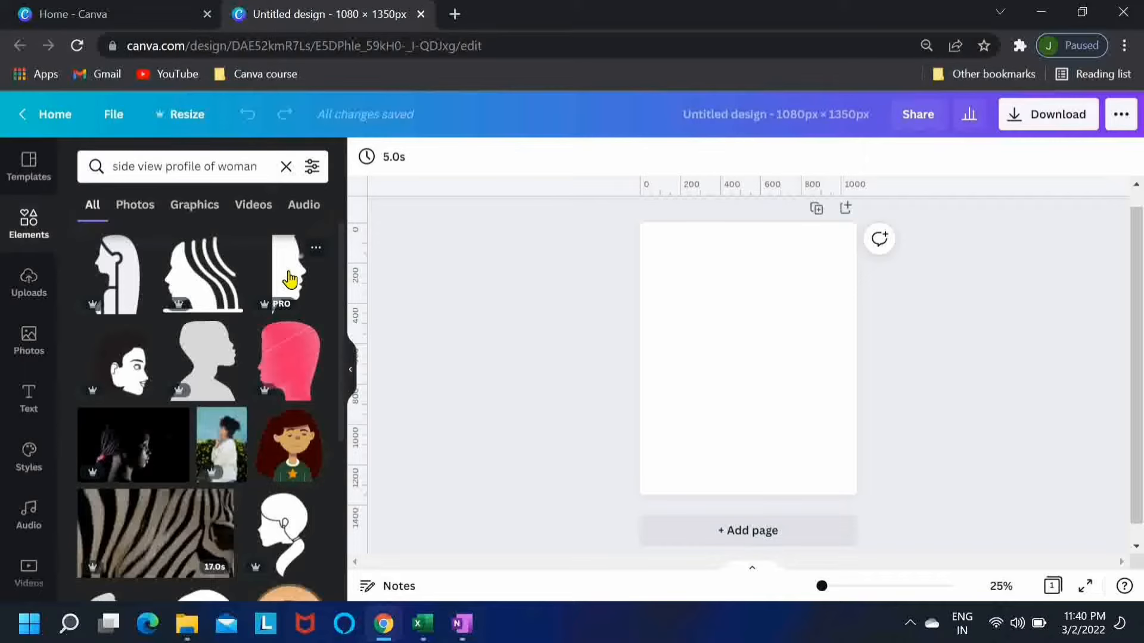
click(289, 276)
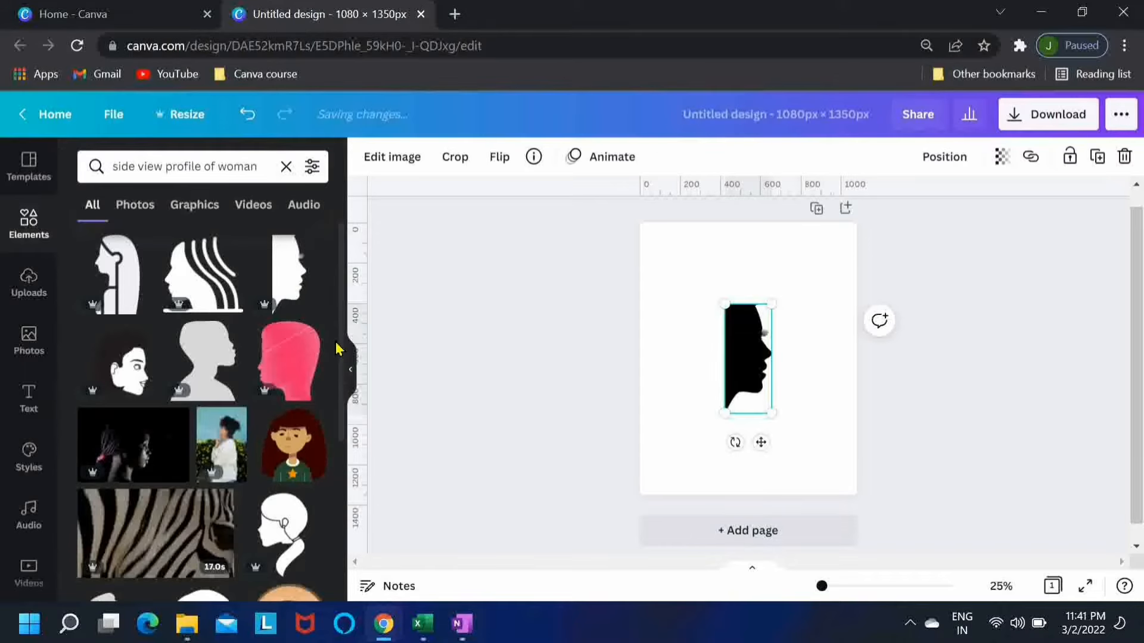
Step: Move the face silhouette into the page's upper-left corner and align it to the page's left edge
click(350, 373)
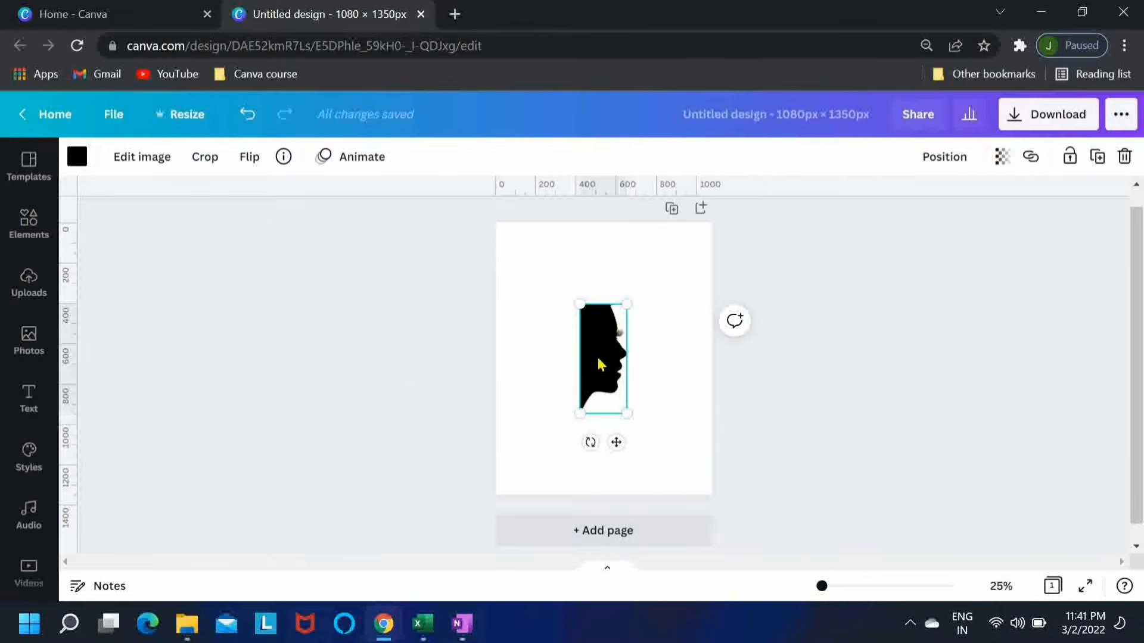
drag(600, 364, 509, 276)
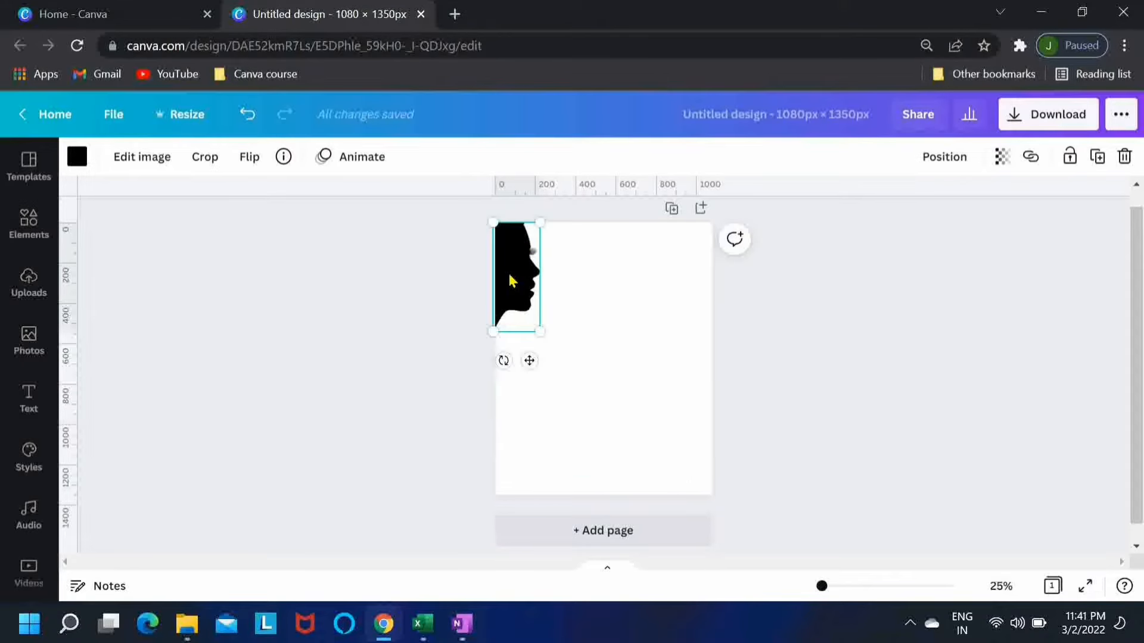
key(shift+Up)
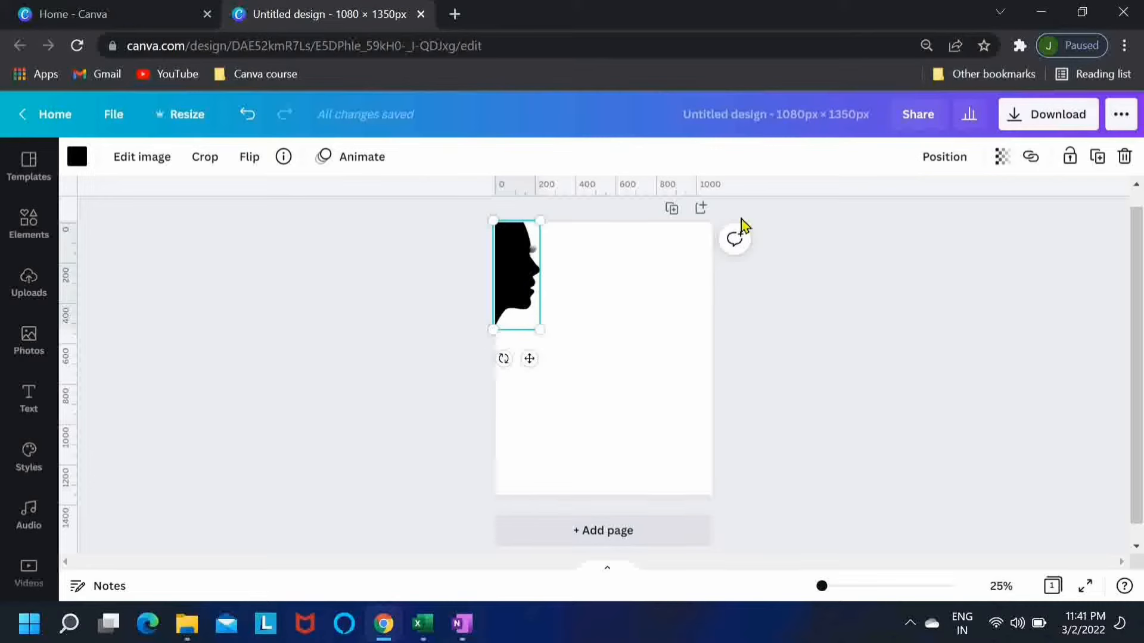
click(948, 167)
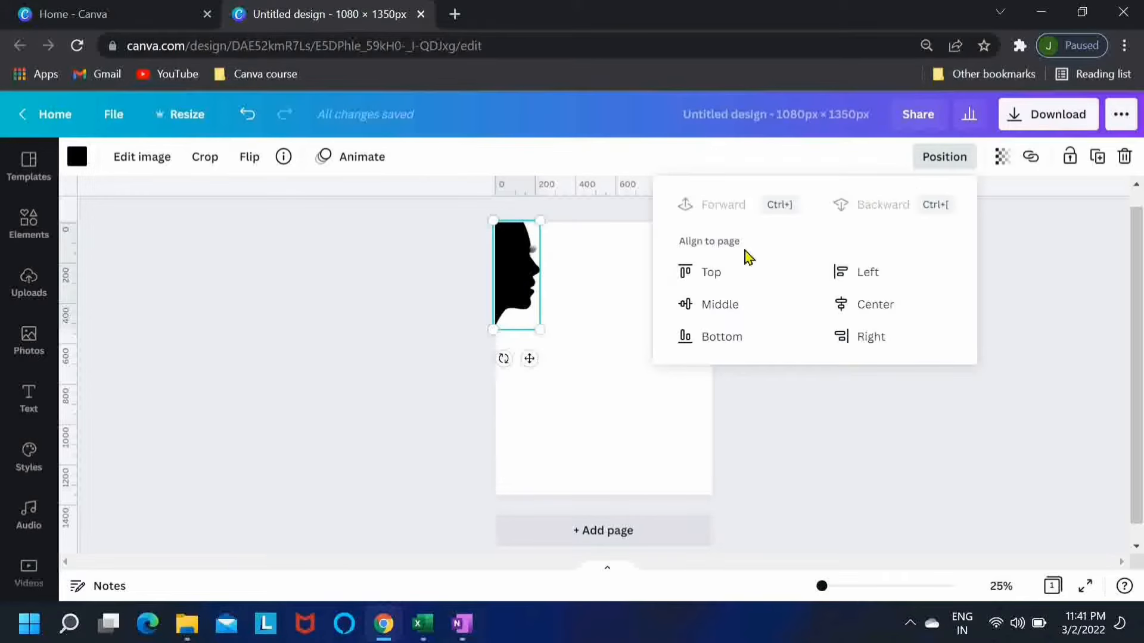
click(832, 273)
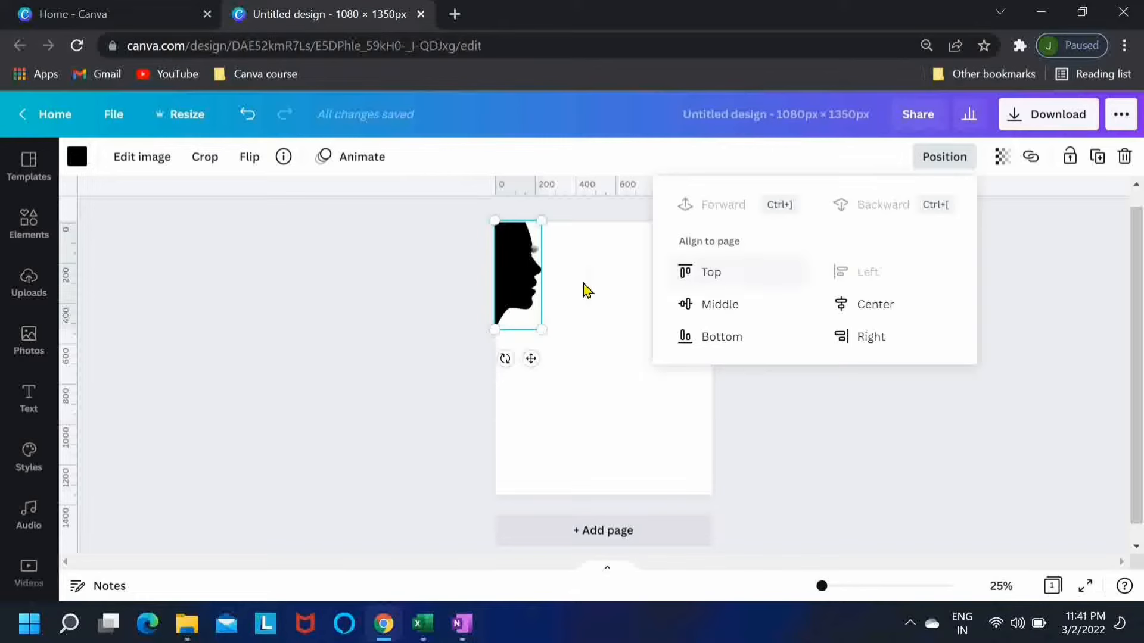
Step: Duplicate the face silhouette, move the copy beside the original and flip it horizontally
click(524, 289)
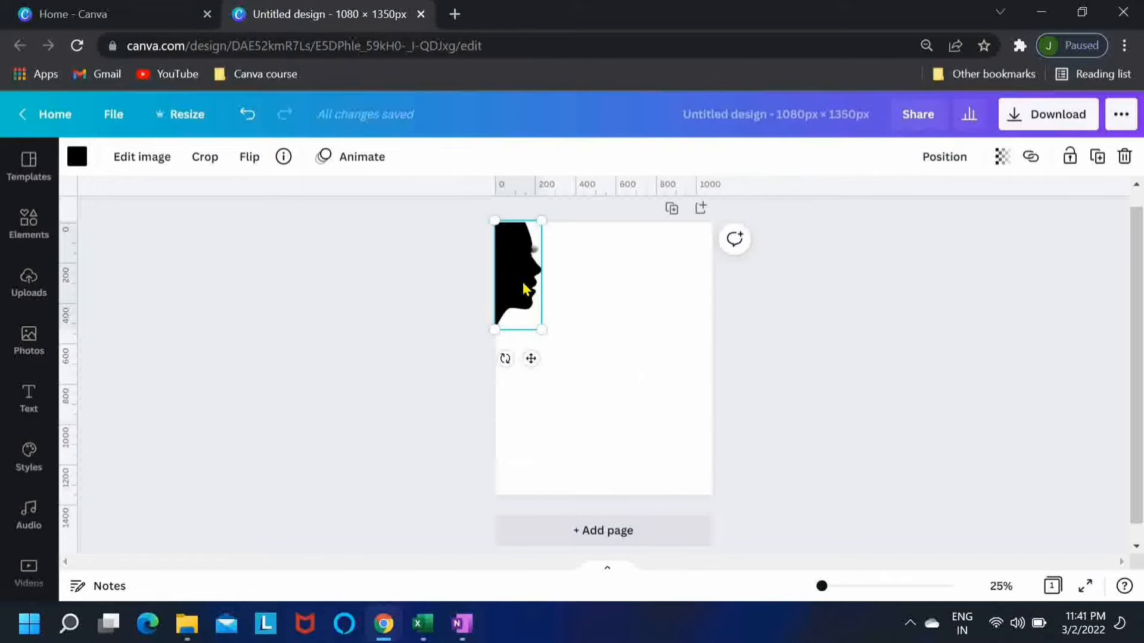
key(ctrl+d)
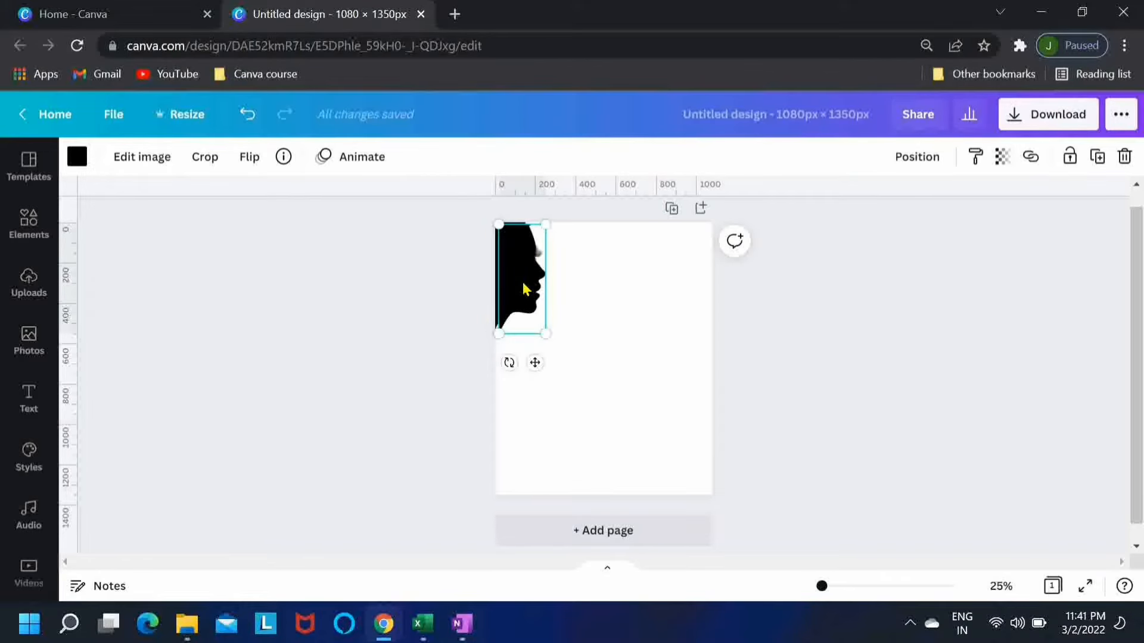
drag(529, 281, 617, 287)
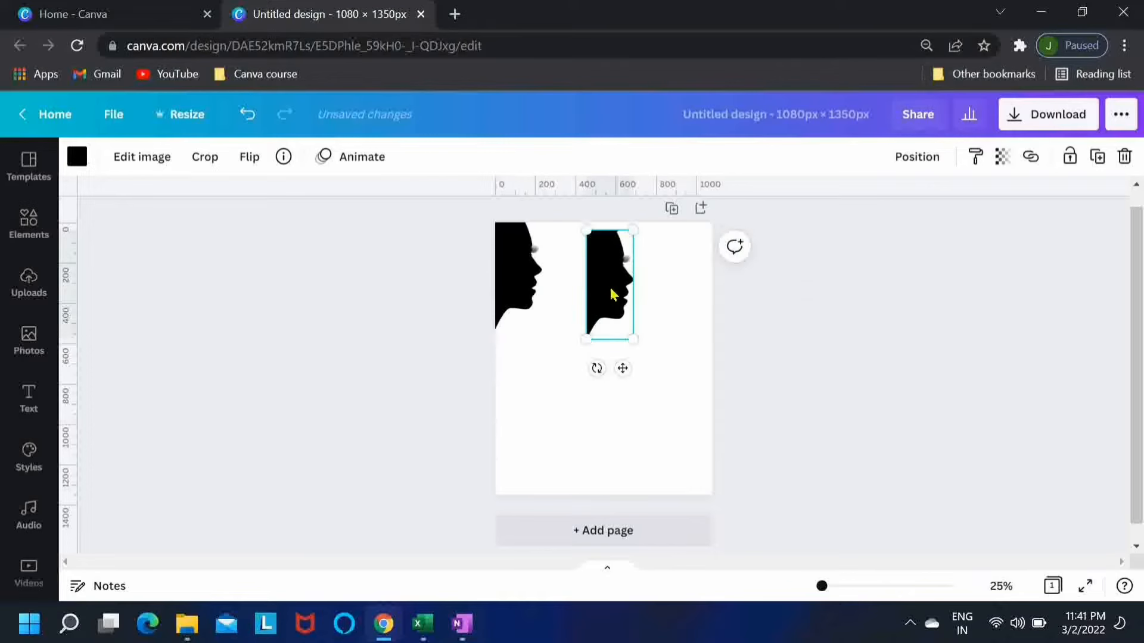
click(250, 169)
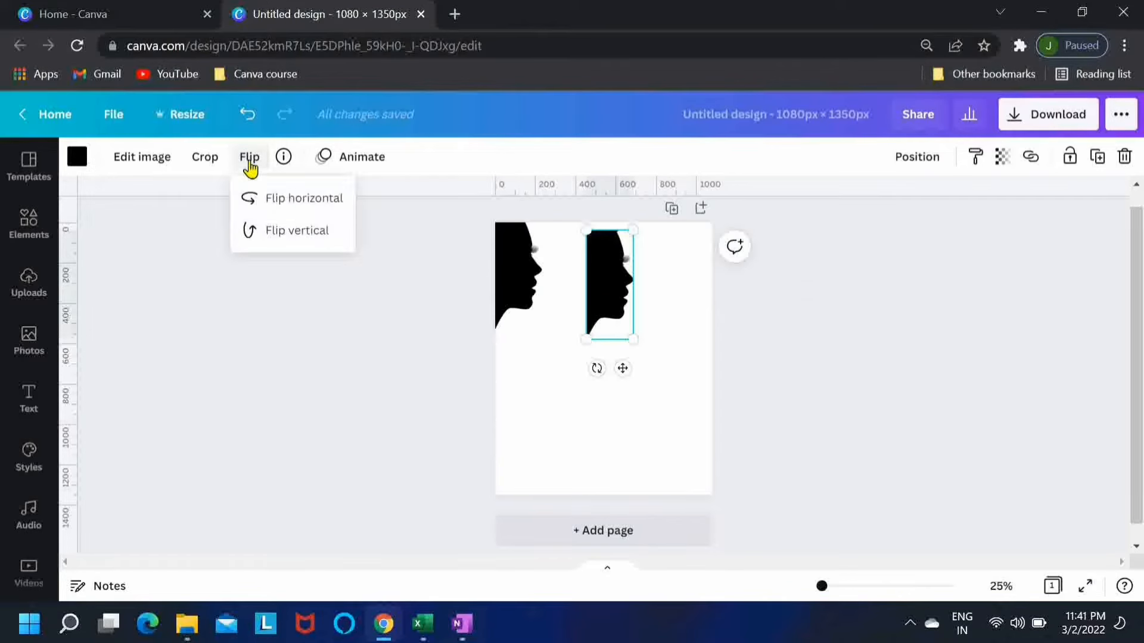
click(293, 203)
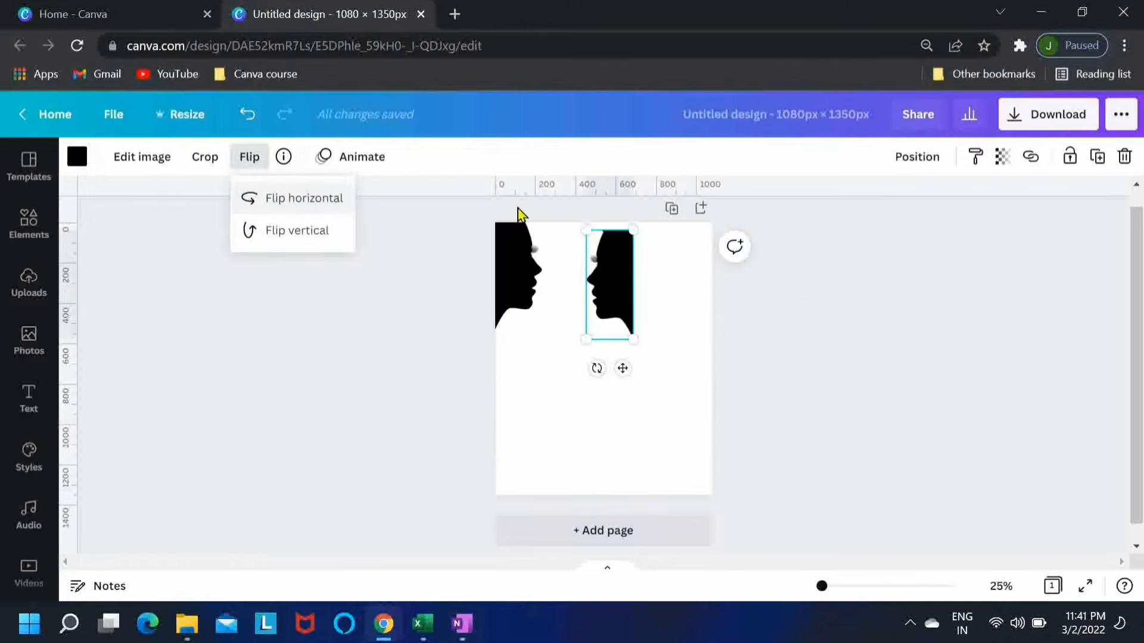
Step: Align the flipped silhouette to the page's right edge and raise it level with the original silhouette
click(915, 162)
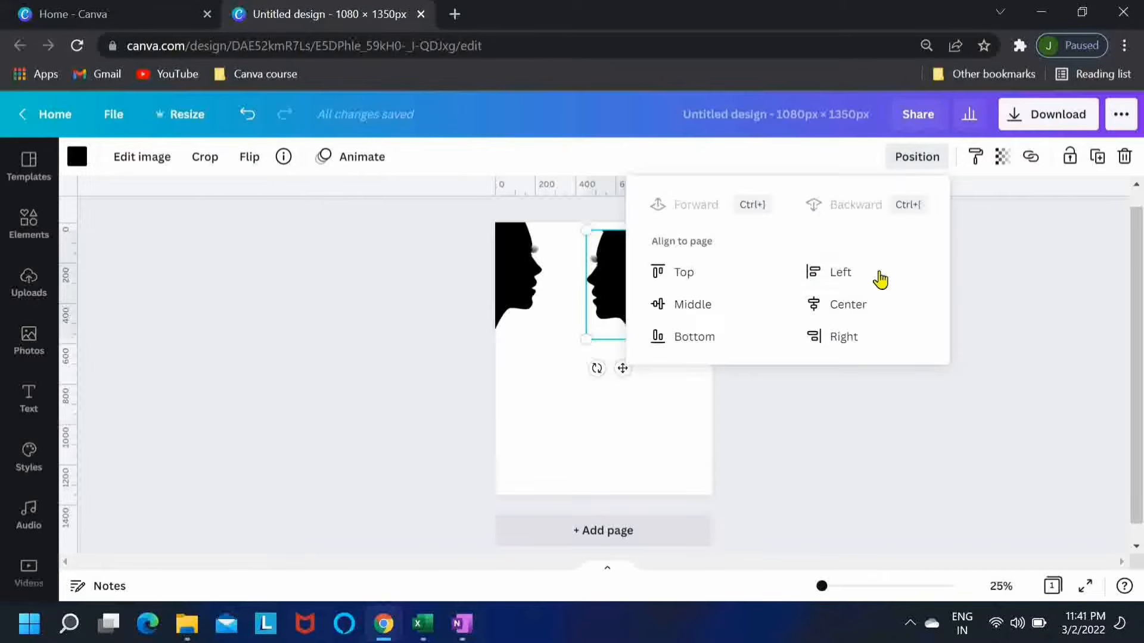
click(843, 343)
click(569, 361)
click(569, 361)
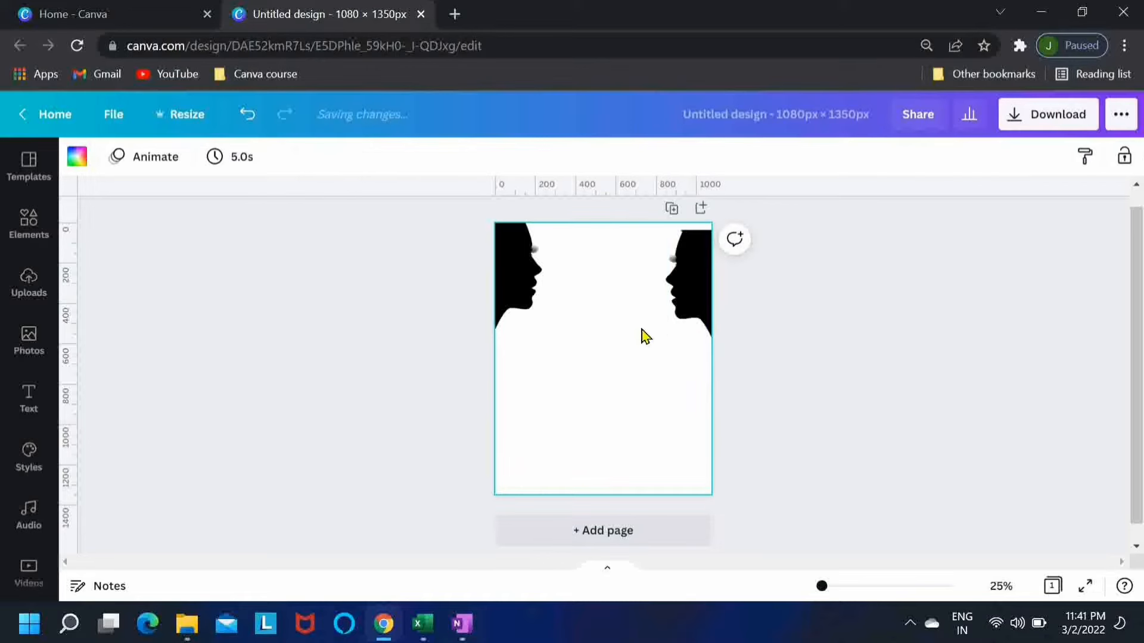
mouse_move(694, 298)
mouse_down()
mouse_move(685, 276)
mouse_move(692, 286)
mouse_up()
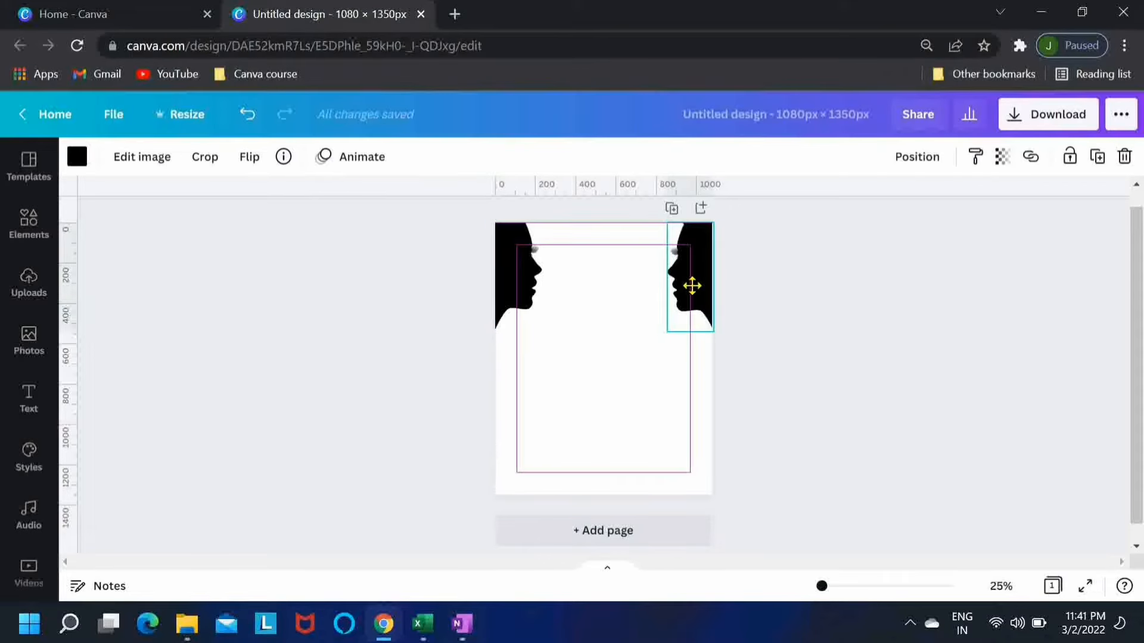
drag(692, 285, 692, 278)
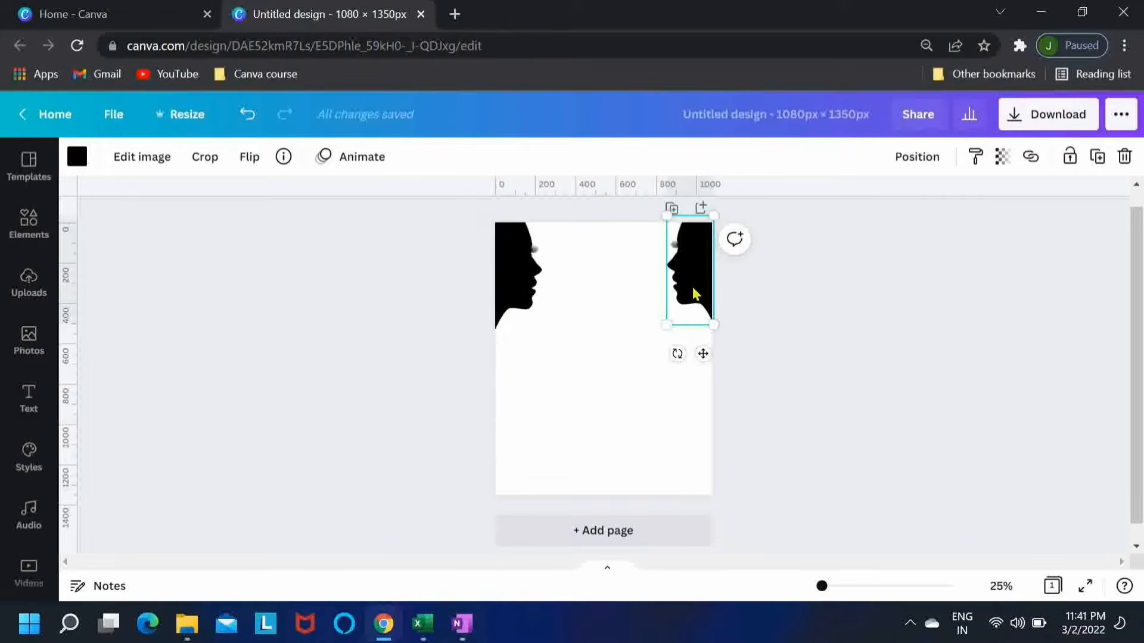
drag(692, 277, 691, 274)
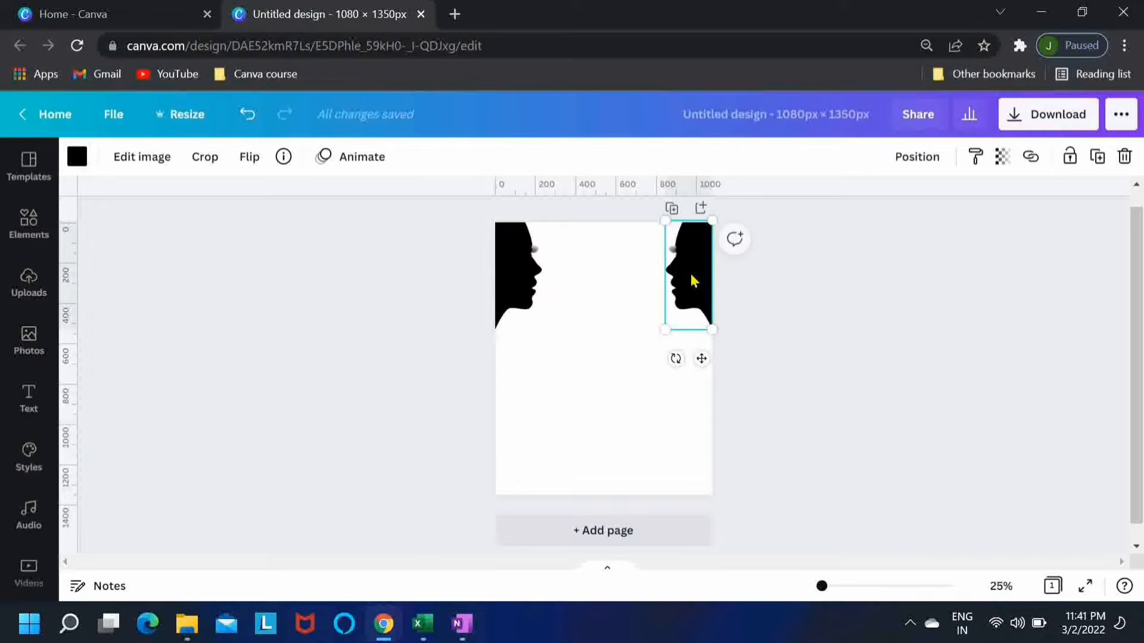
click(835, 322)
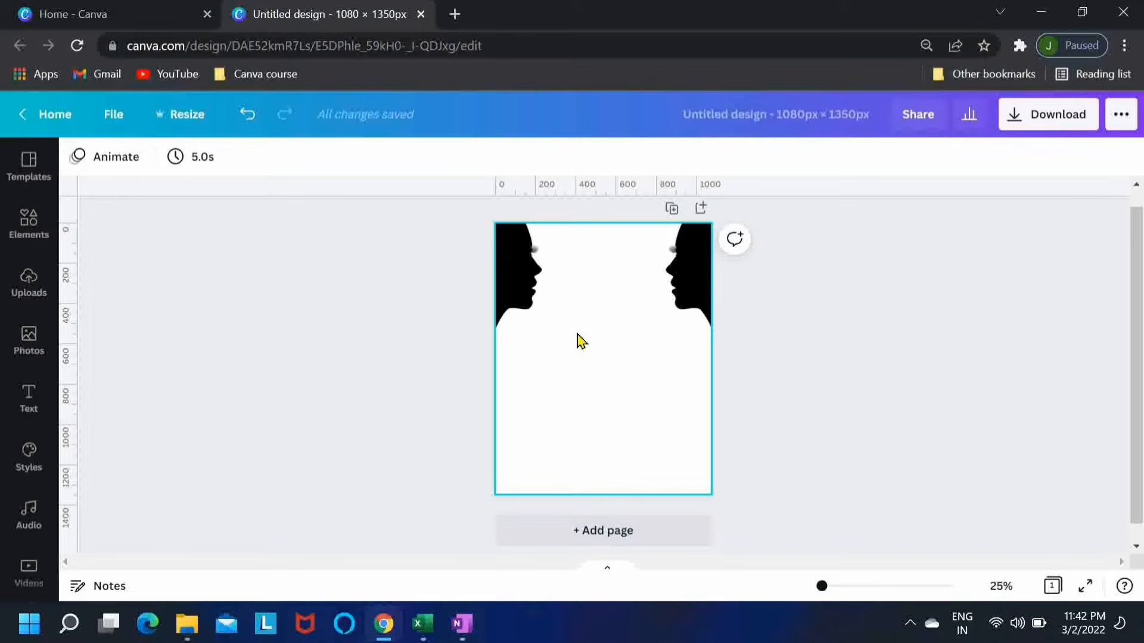
Step: Search the elements for "woman symbol" and add the bold pink female symbol from further down the results
click(31, 227)
click(205, 166)
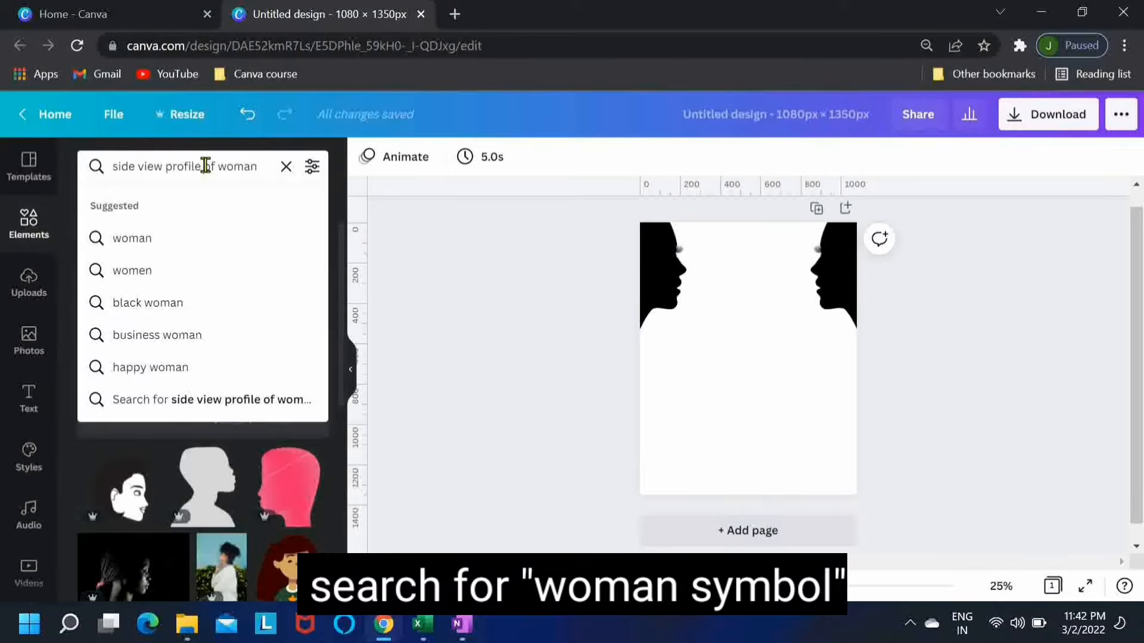
key(ctrl+a)
text(wom)
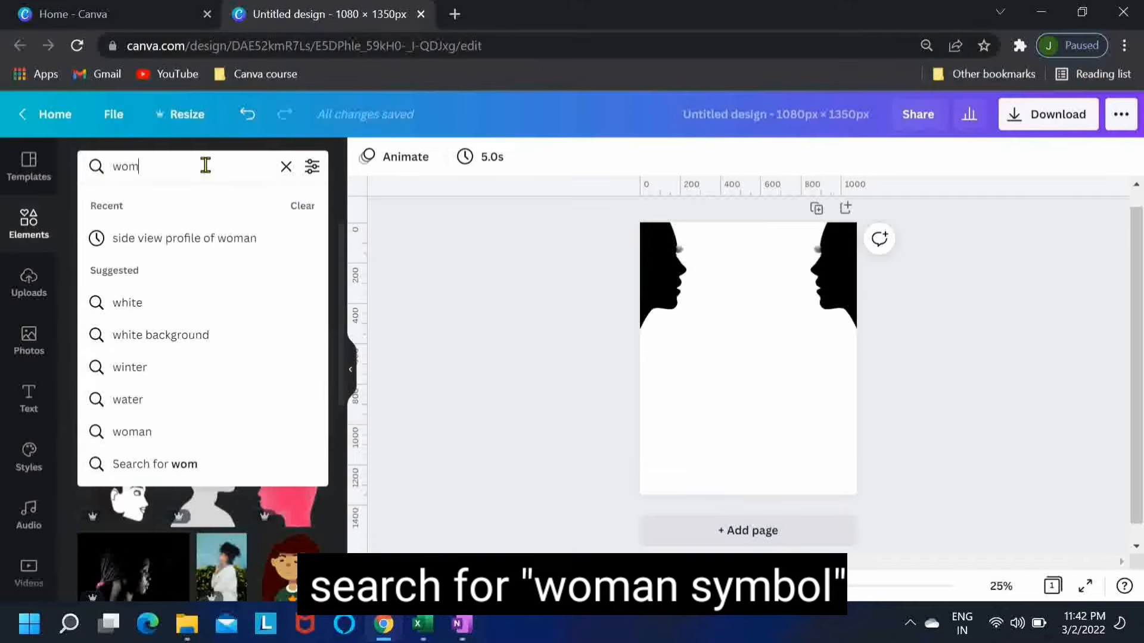
text(an sy)
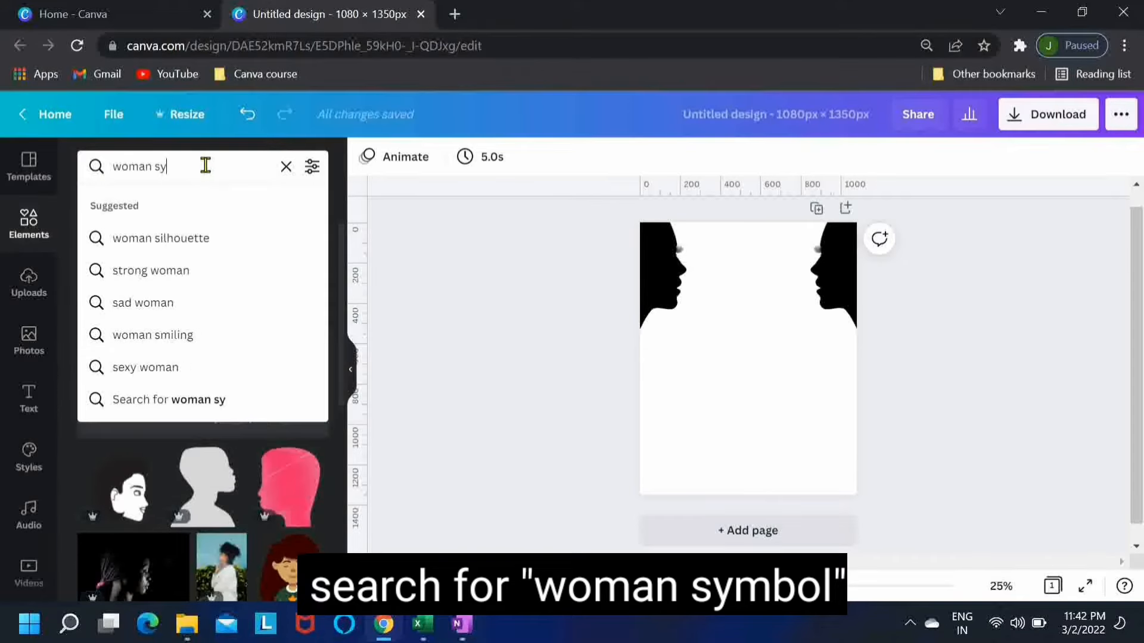
text(mbol)
key(Return)
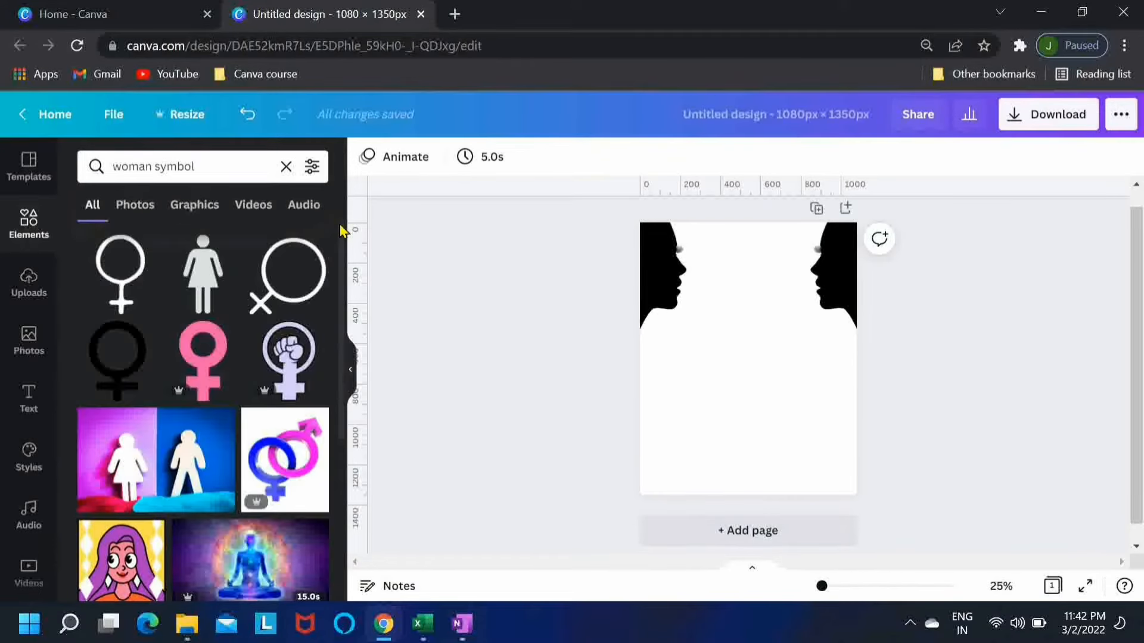
drag(342, 230, 344, 483)
click(202, 363)
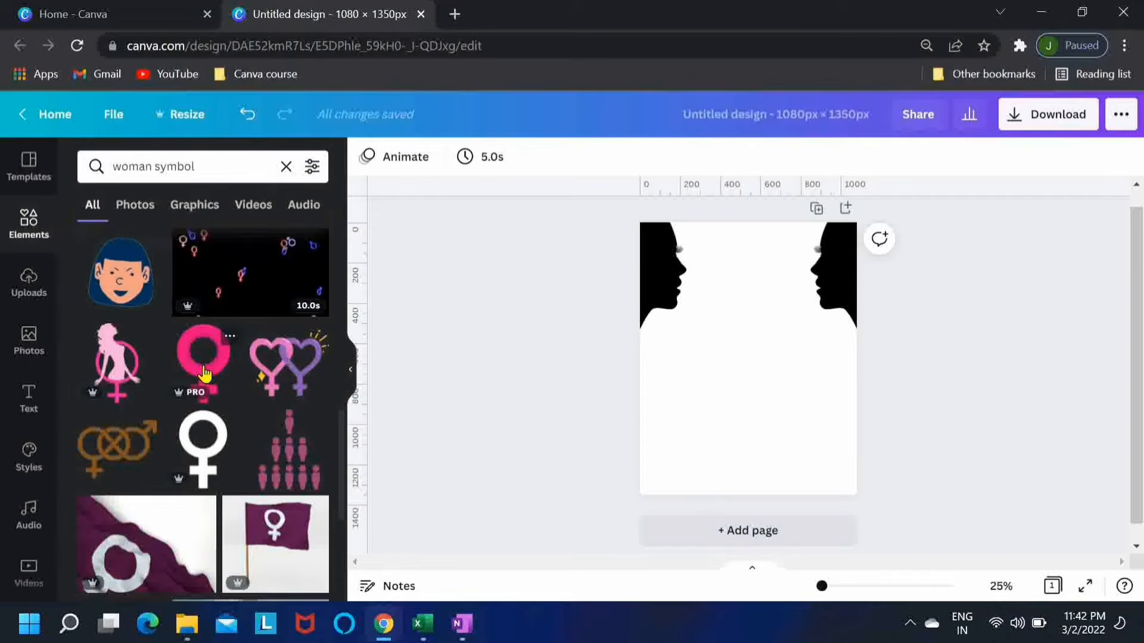
Step: Raise the pink female symbol so it sits centred between the silhouettes and enlarge it slightly
click(350, 373)
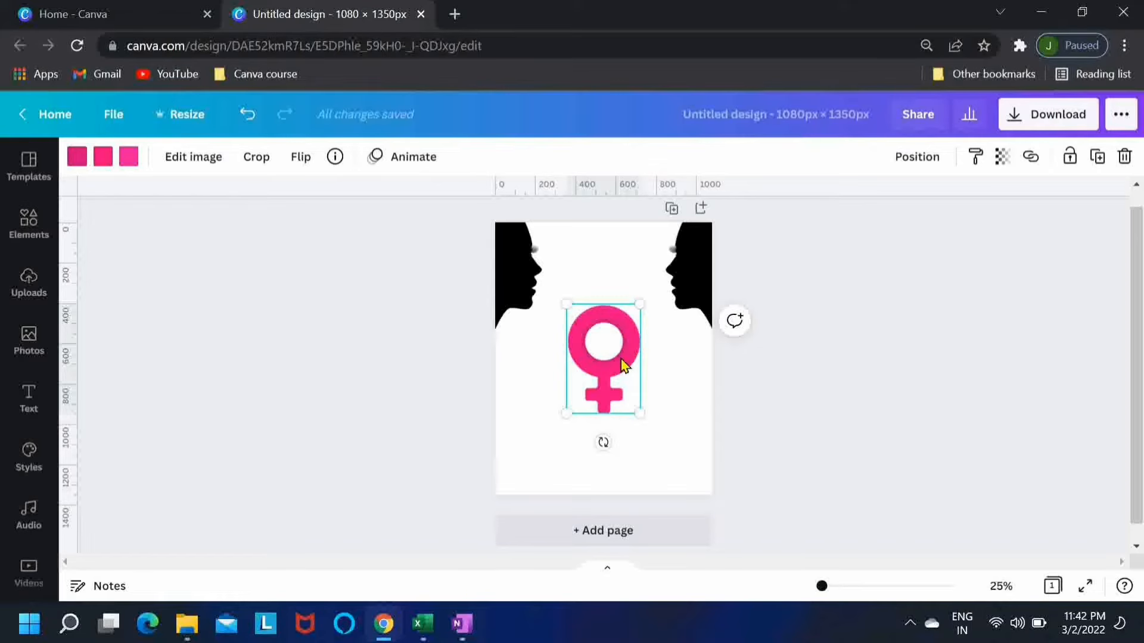
drag(621, 359, 621, 343)
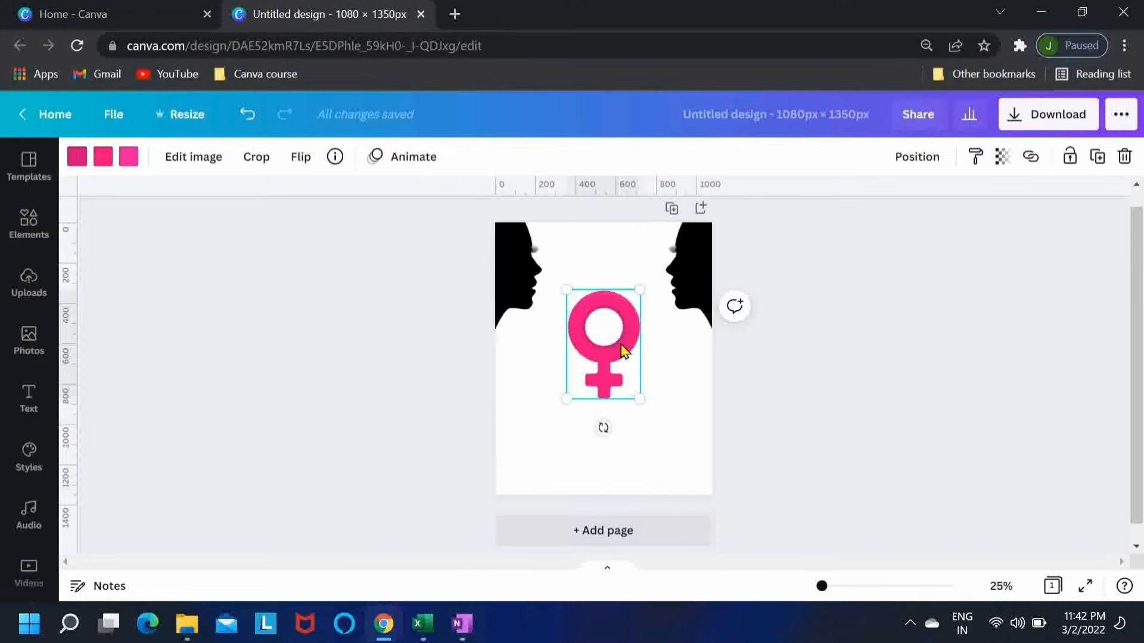
drag(622, 350, 622, 347)
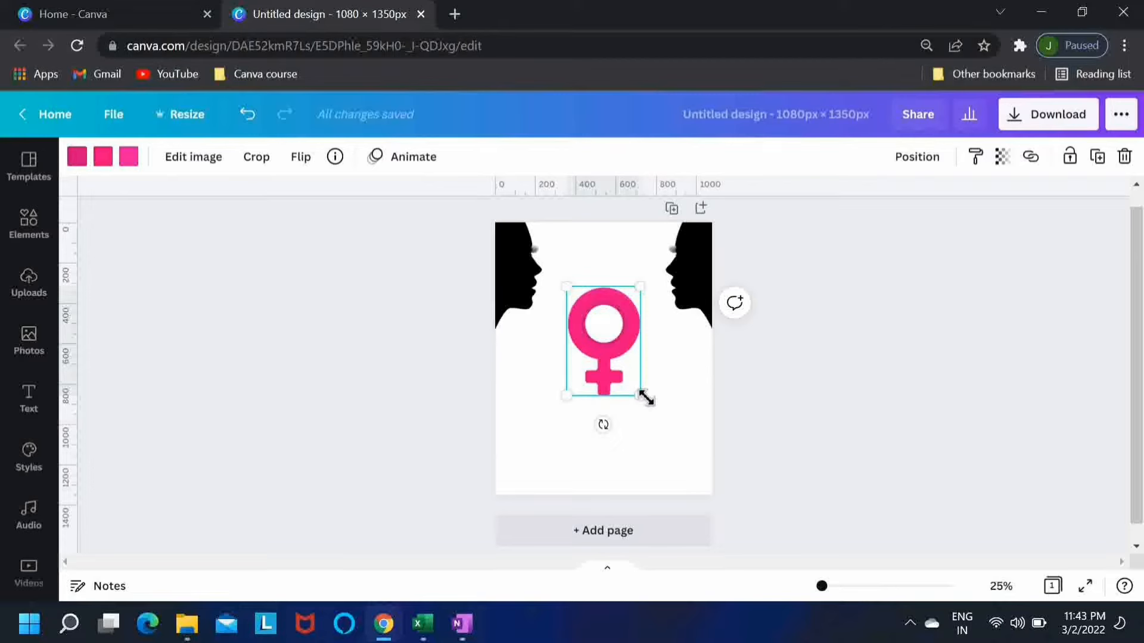
drag(647, 398, 648, 403)
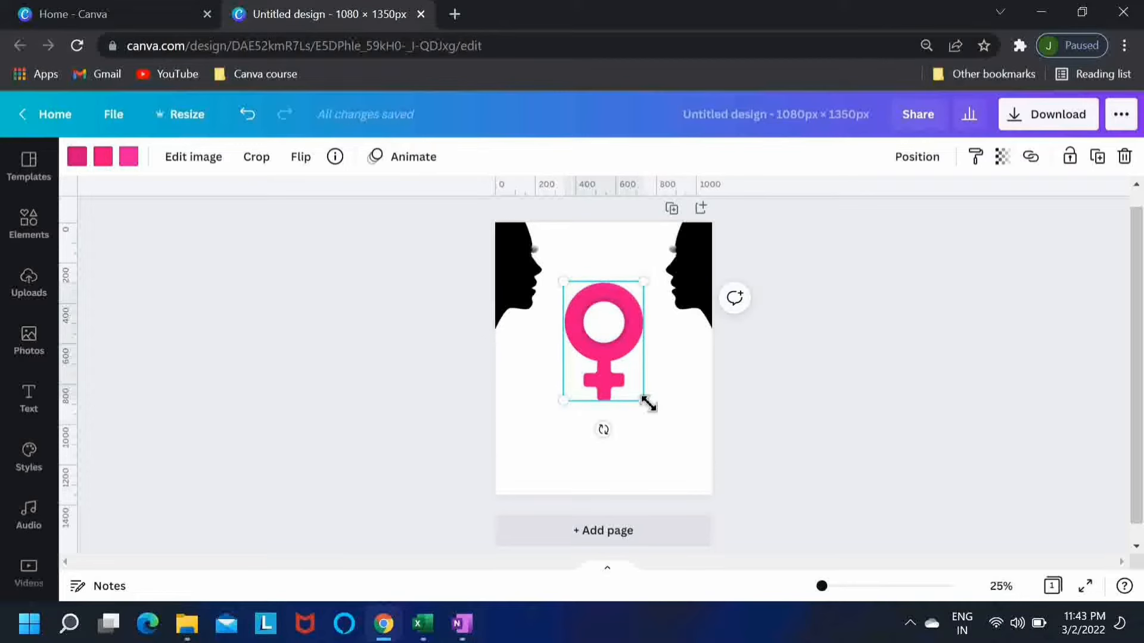
Step: Duplicate the female symbol and recolour all three pink shades of the copy to black
key(ctrl+d)
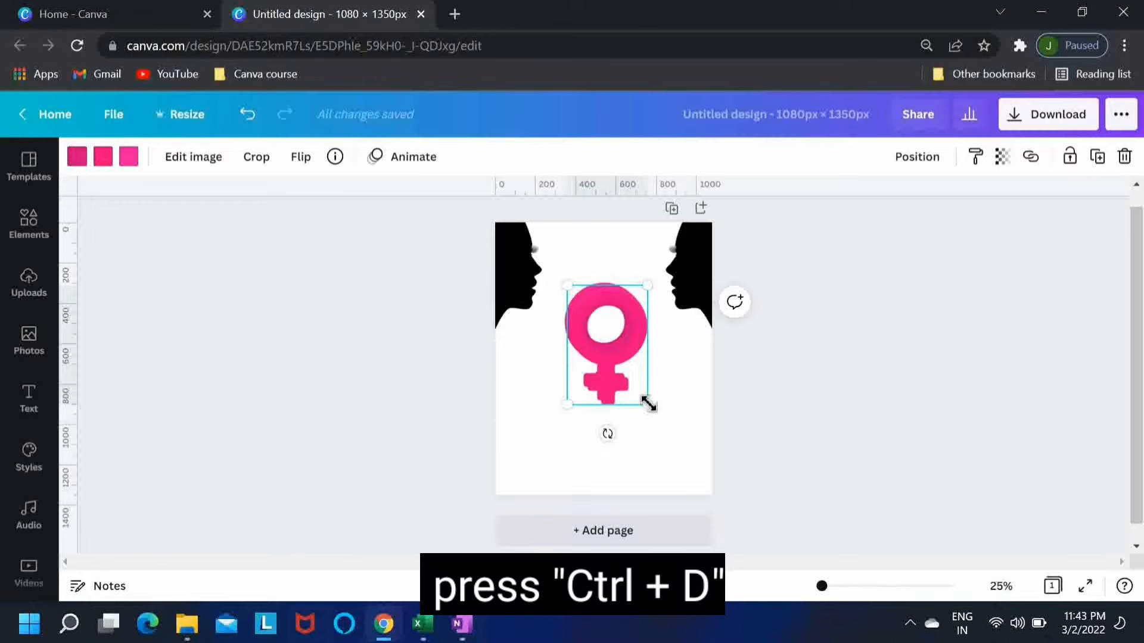
click(71, 159)
click(137, 241)
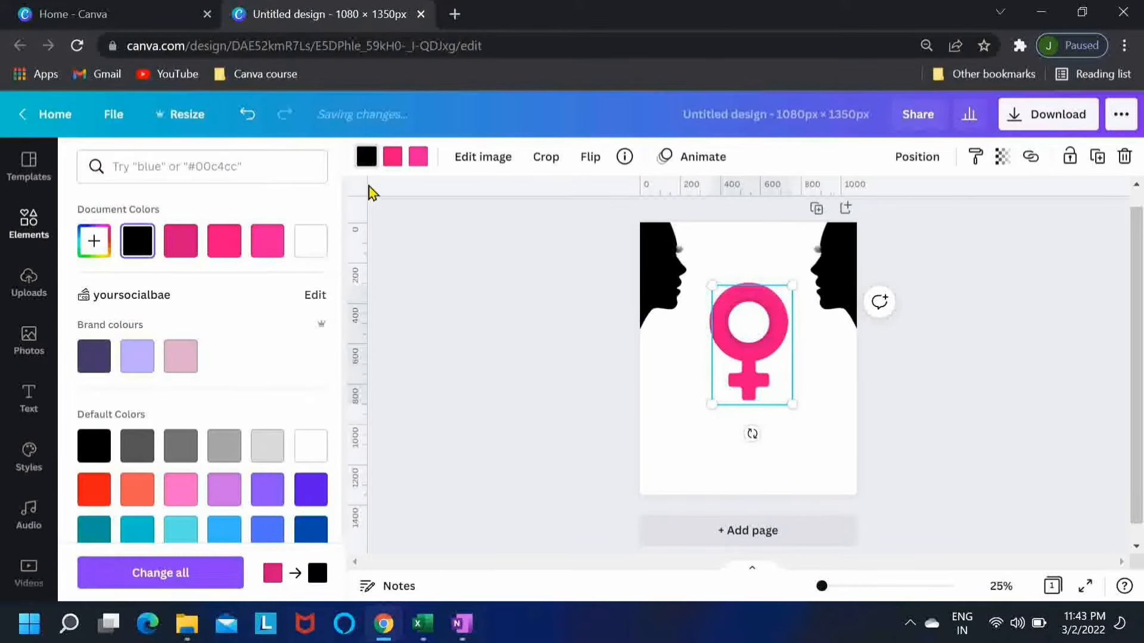
click(393, 160)
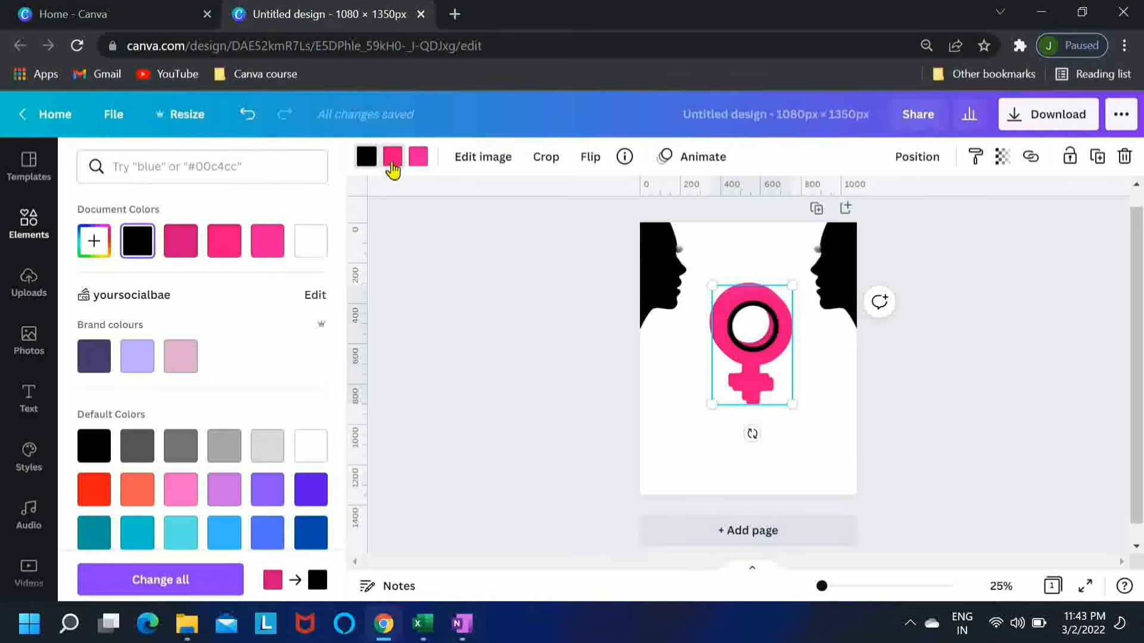
click(140, 241)
click(418, 156)
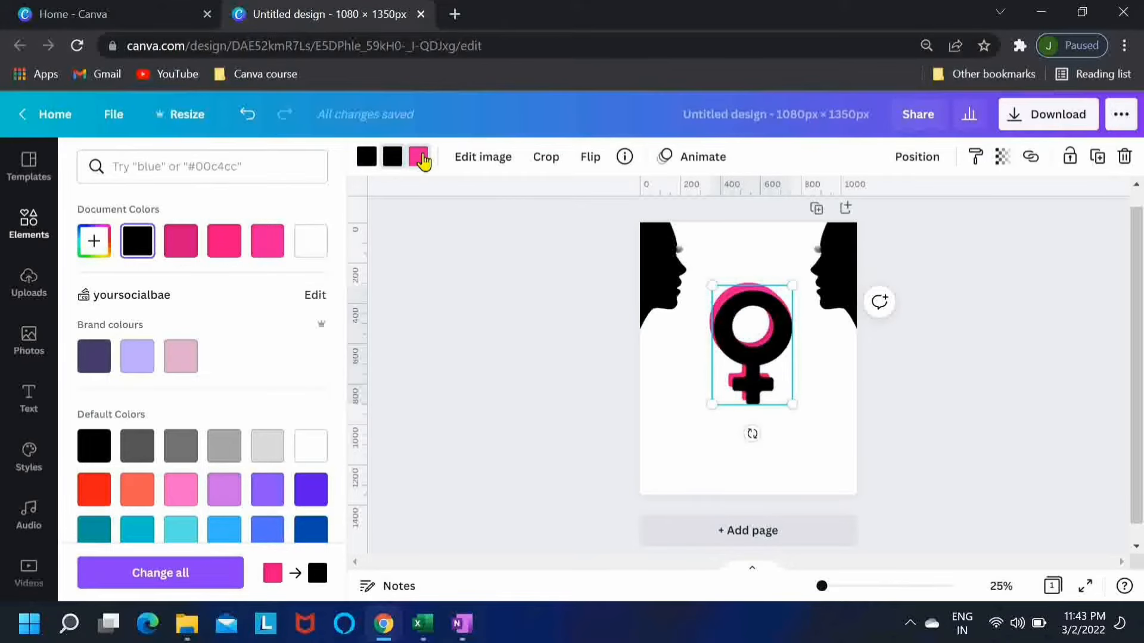
click(136, 250)
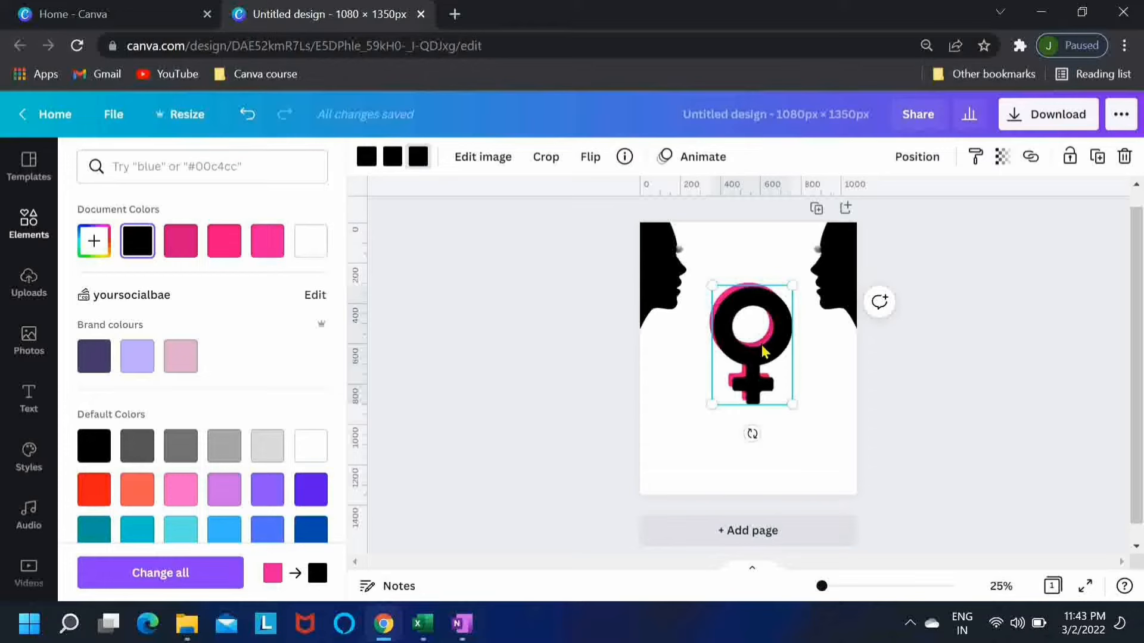
Step: Align the black copy exactly over the pink symbol and send it backward behind the pink one
drag(763, 353, 759, 343)
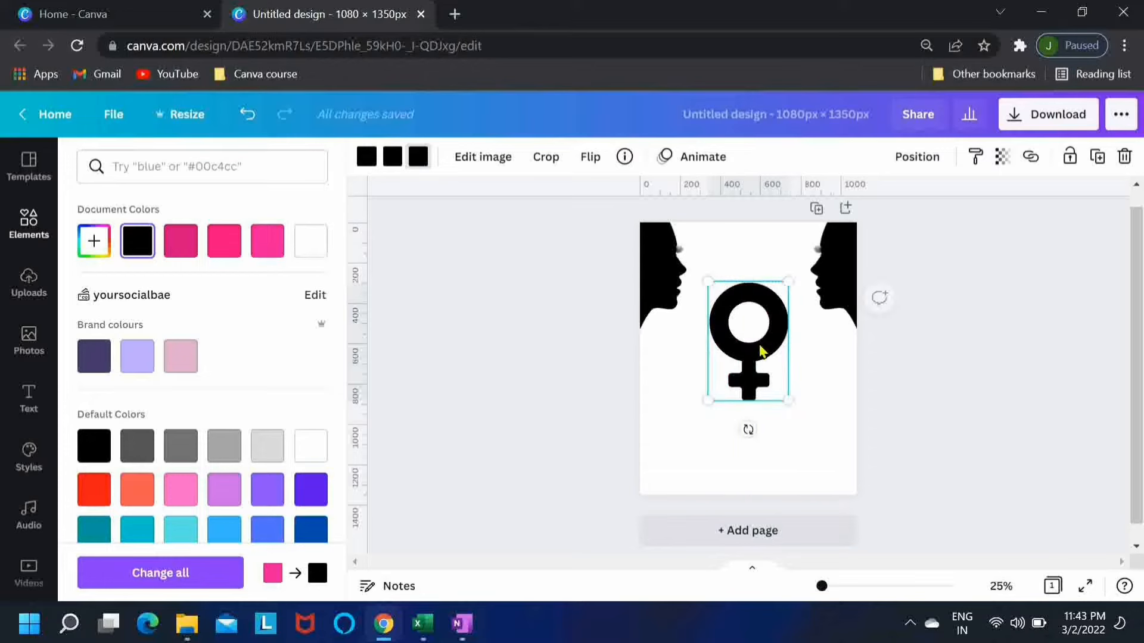
click(919, 163)
click(845, 203)
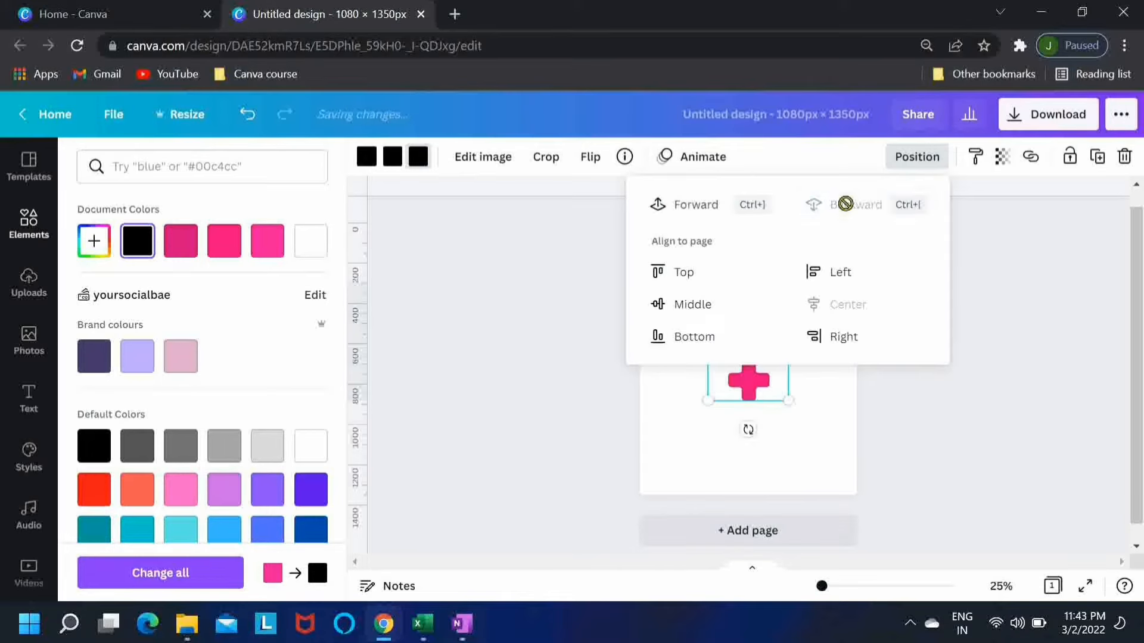
click(787, 404)
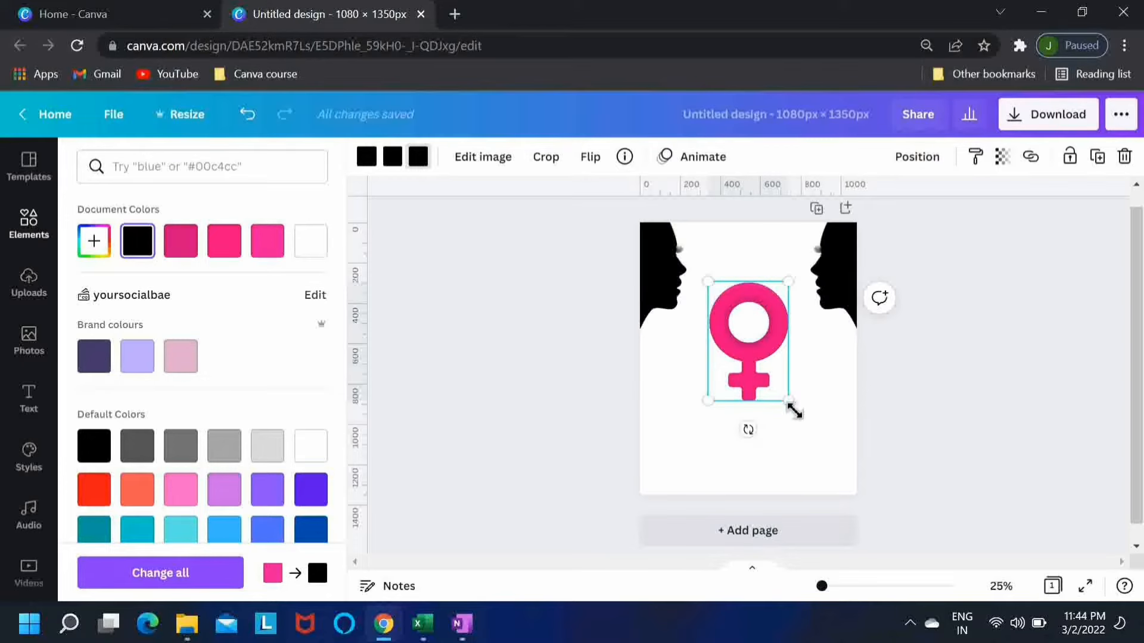
Step: Enlarge the black copy slightly to form an outline around the pink symbol and group the two
drag(795, 413, 799, 413)
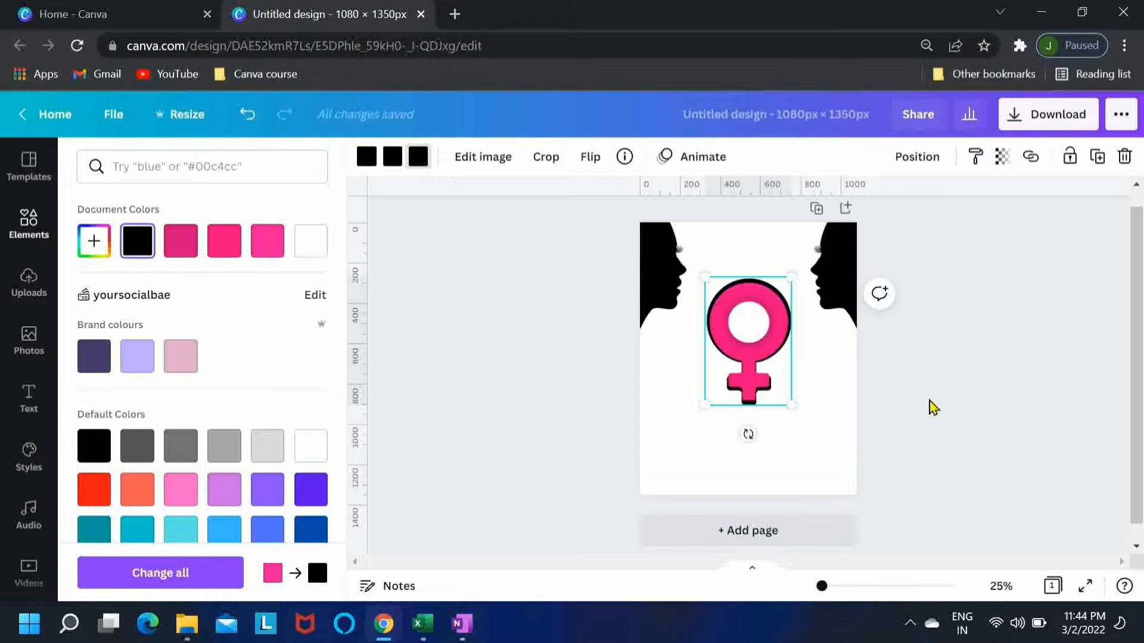
shift+click(739, 377)
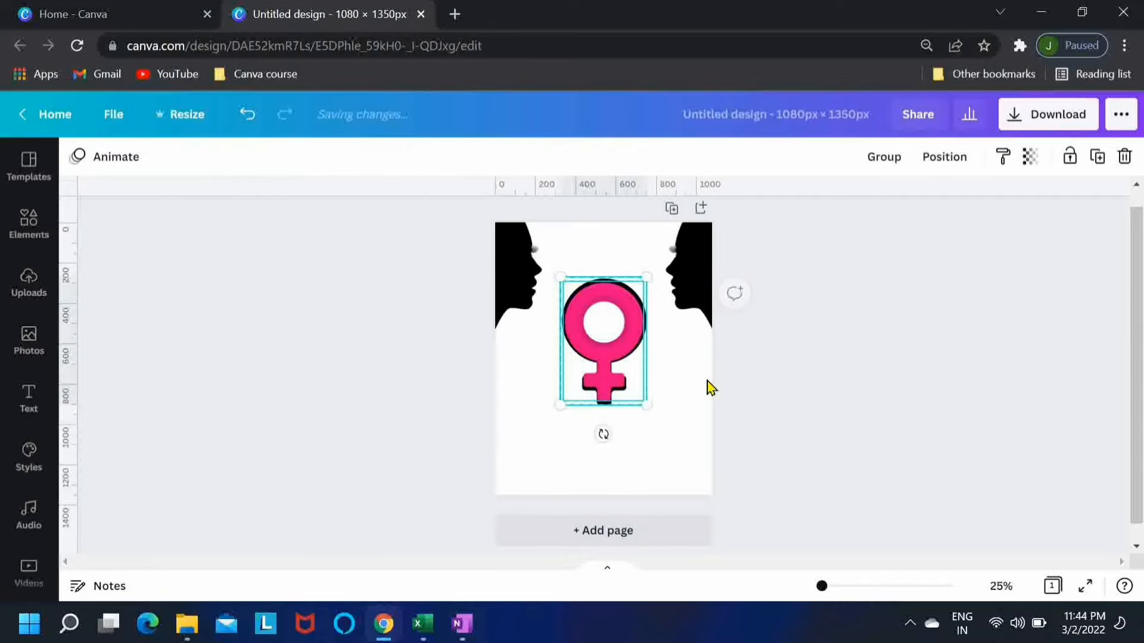
key(ctrl+g)
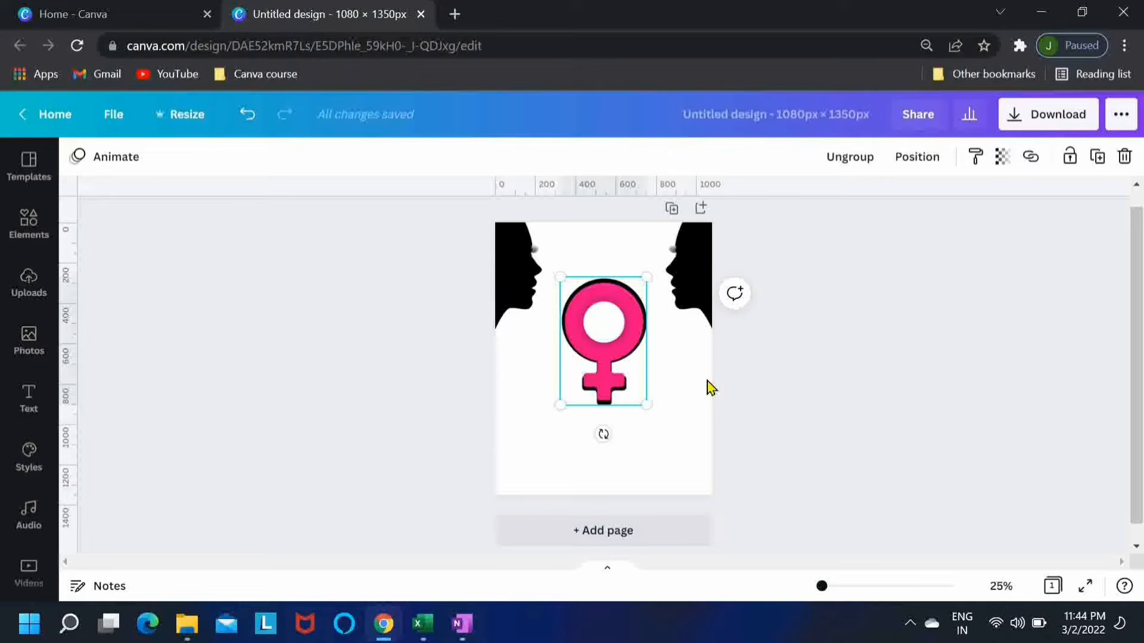
Step: Search the elements for "hand sign of power" and add the white raised fist with the black outline
click(28, 224)
click(208, 168)
drag(207, 167, 75, 172)
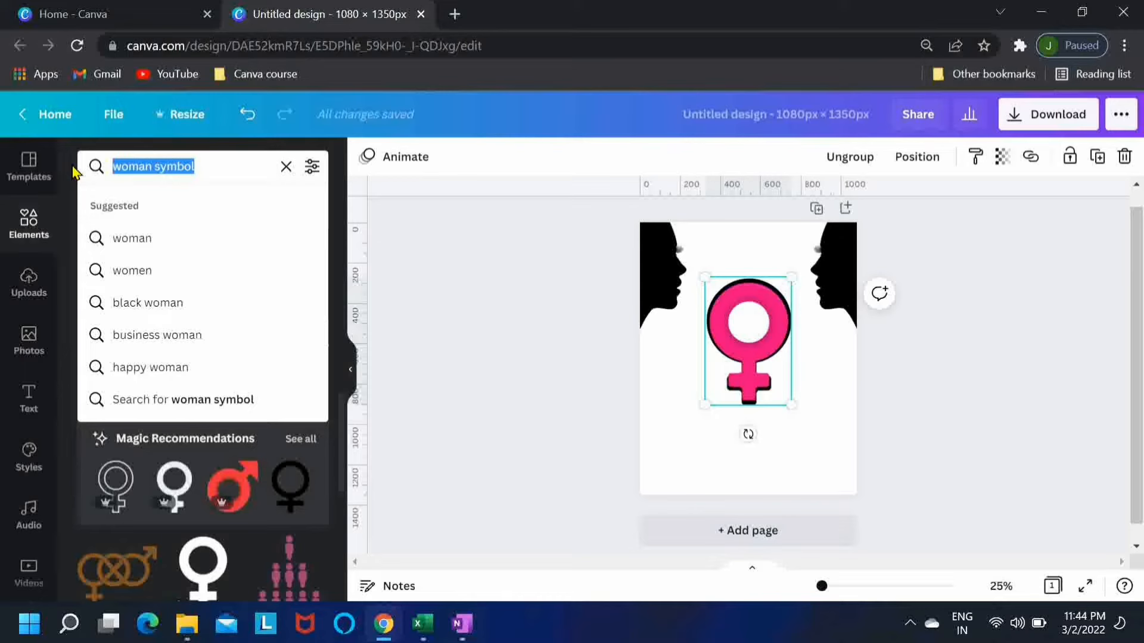
text(hand sign)
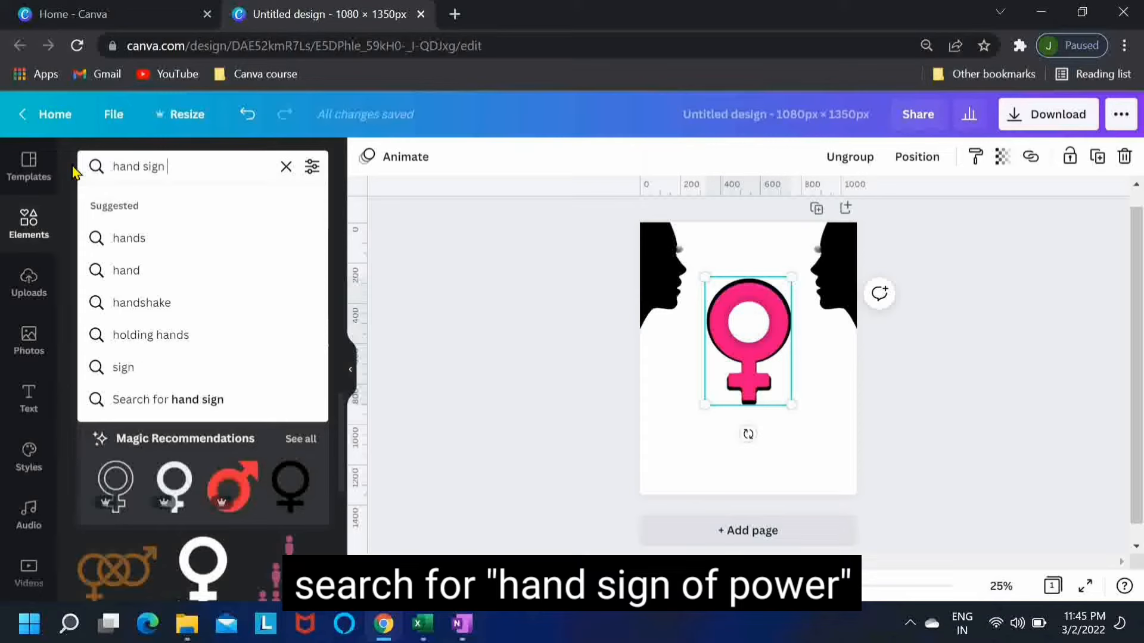
text( of power)
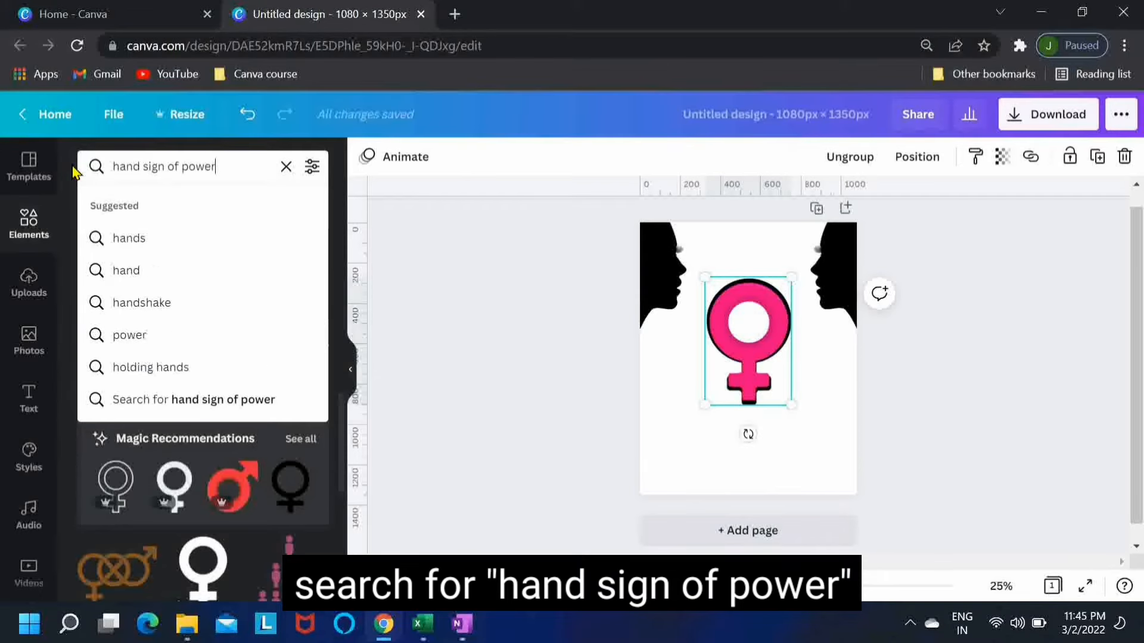
key(Return)
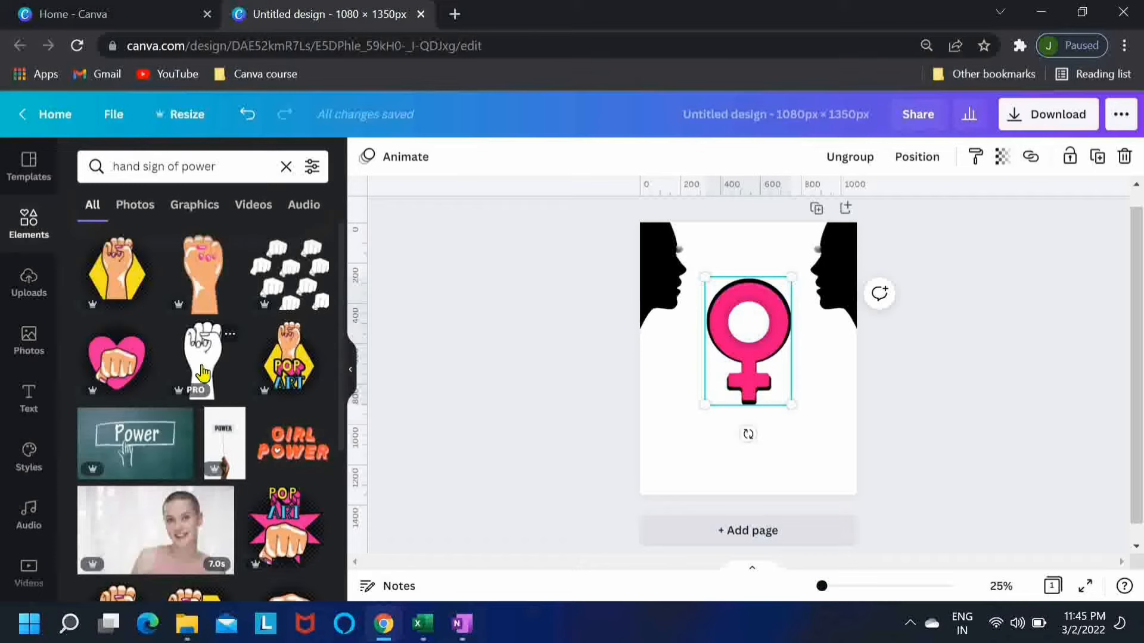
click(203, 374)
click(350, 370)
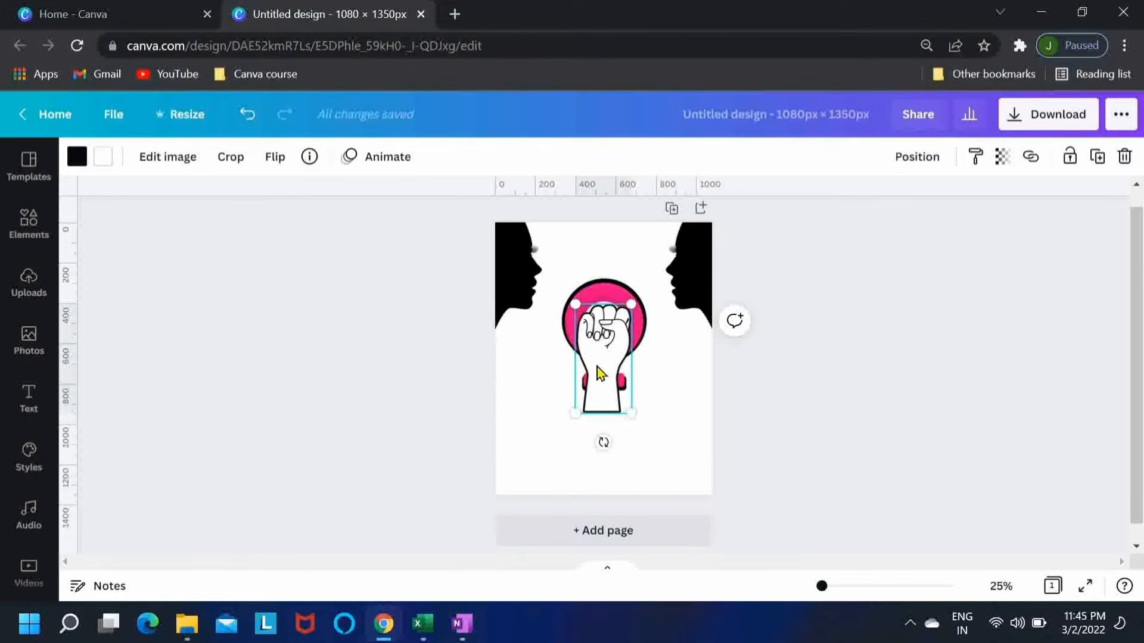
Step: Move the fist over the female symbol and enlarge it
drag(599, 373, 658, 440)
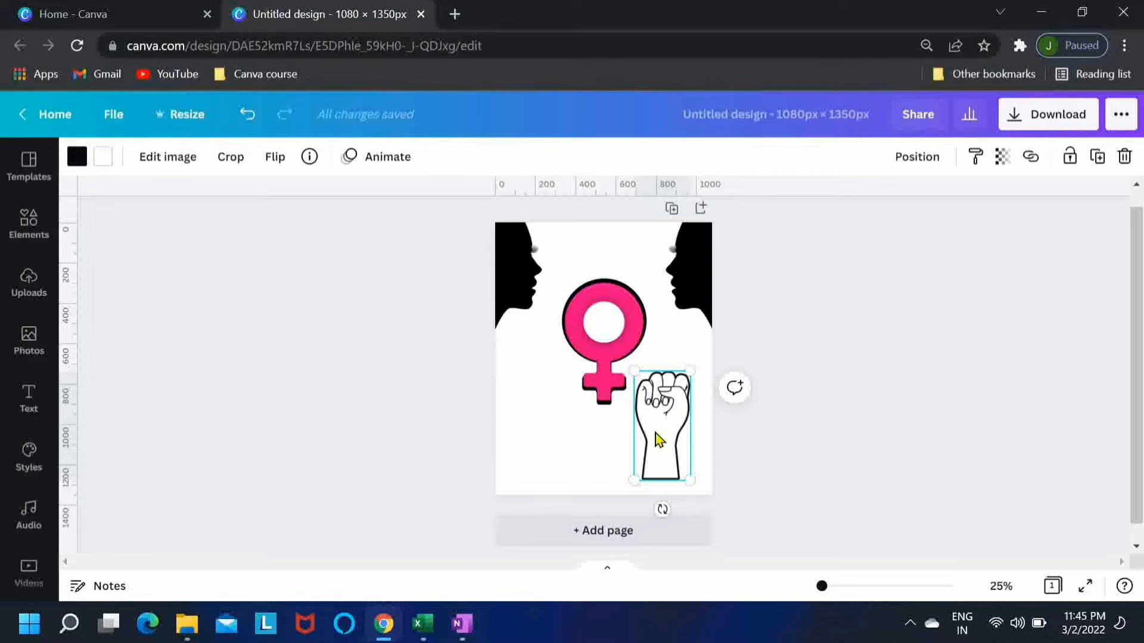
drag(658, 439, 603, 323)
click(596, 279)
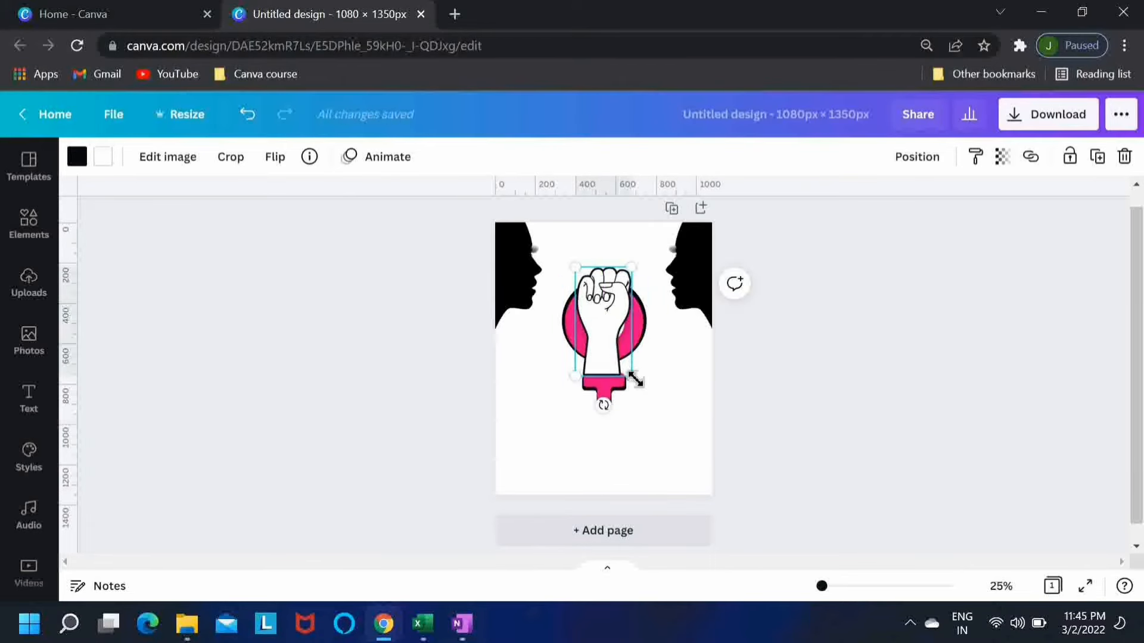
drag(631, 376, 672, 435)
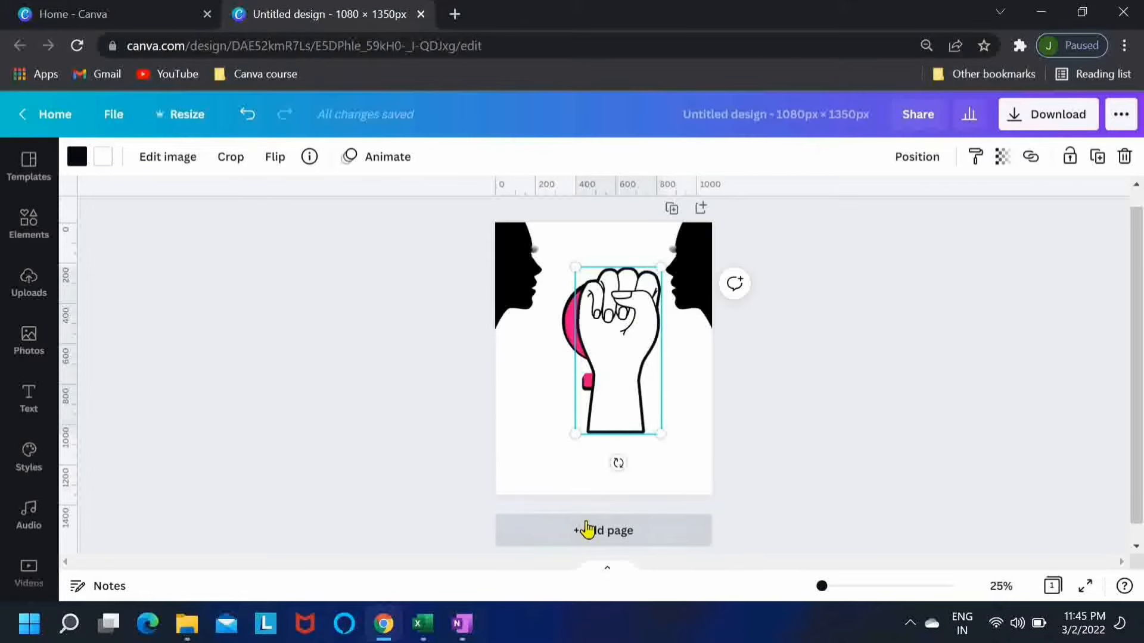
Step: Add a second page, paste the fist there, enlarge it and centre it on the page
click(588, 529)
key(ctrl+v)
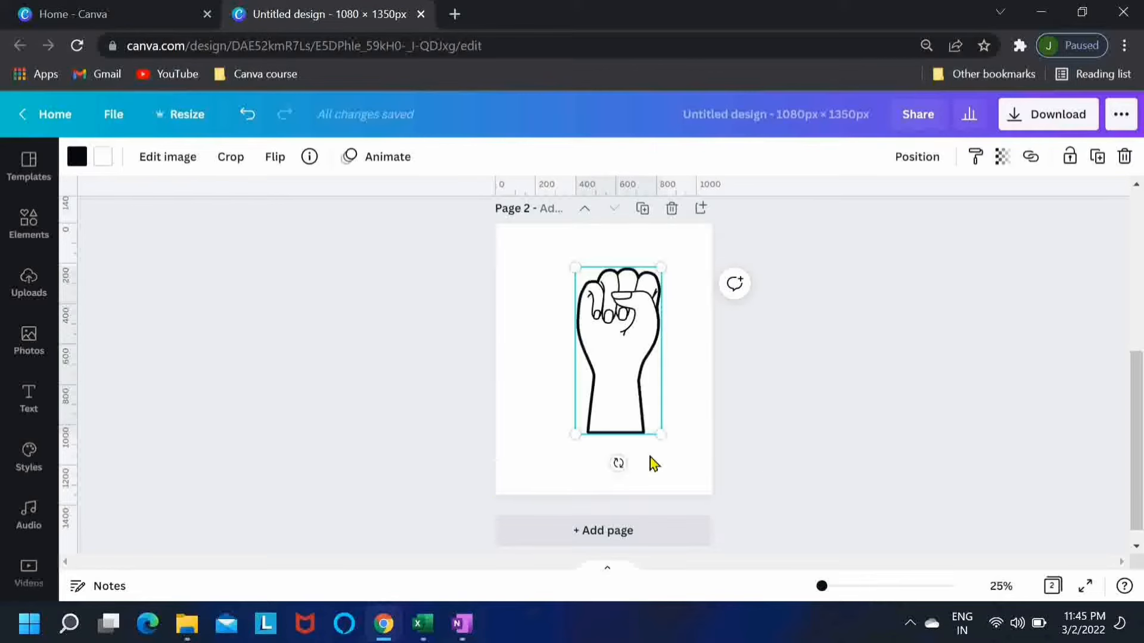
drag(666, 440, 679, 475)
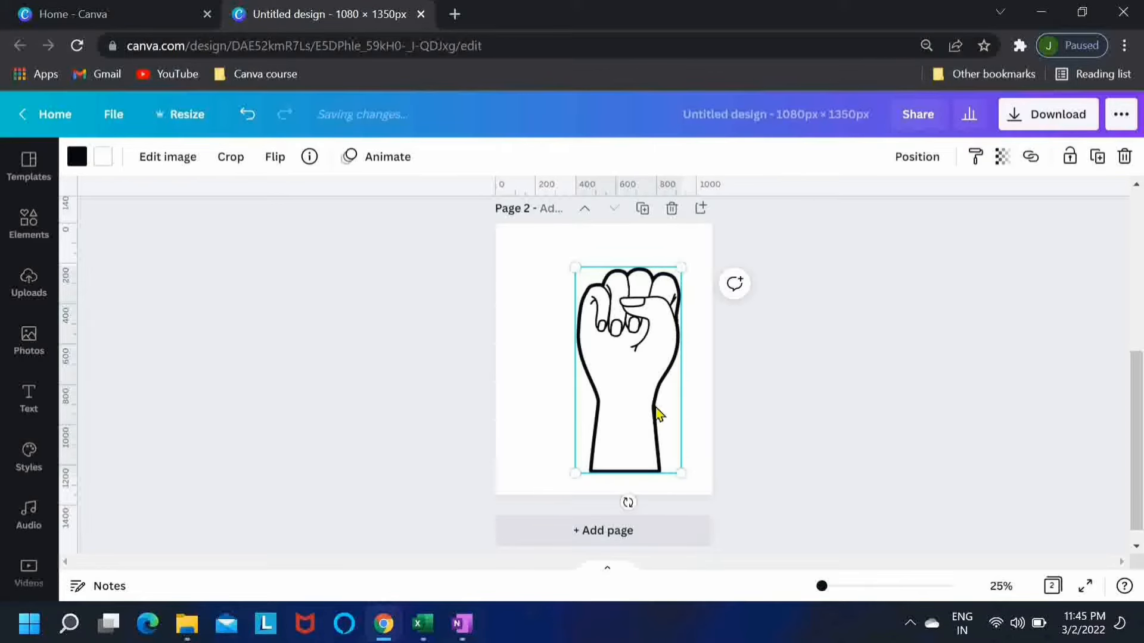
drag(656, 416, 633, 404)
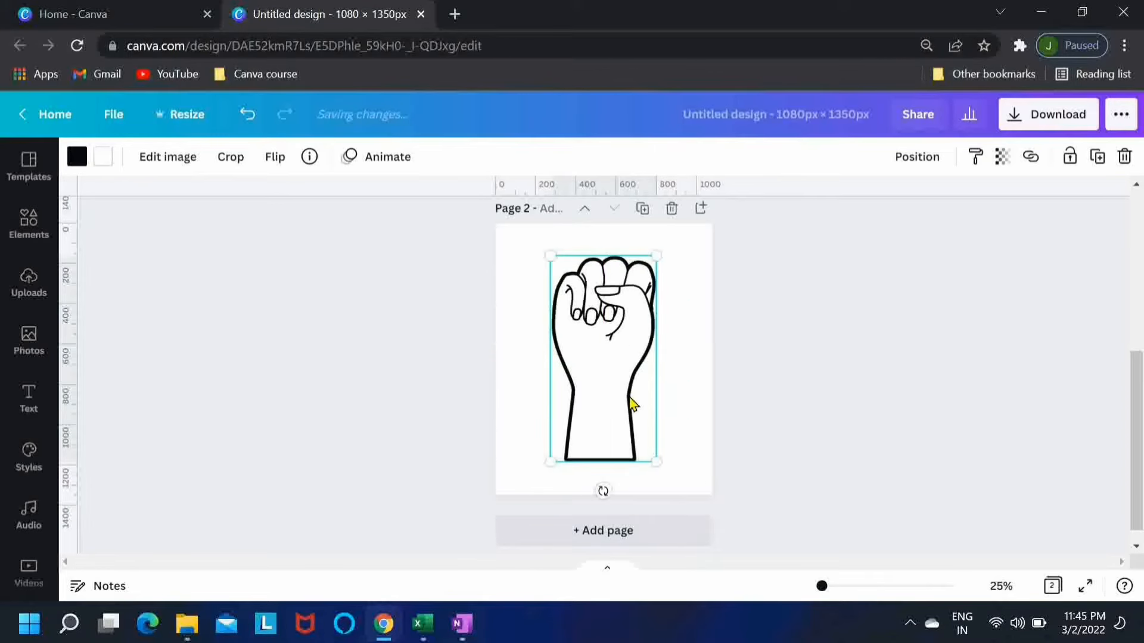
Step: Download only page 2 as a PNG with a transparent background and upload the resulting file to the image uploads
click(1047, 126)
click(950, 322)
click(894, 410)
text(2)
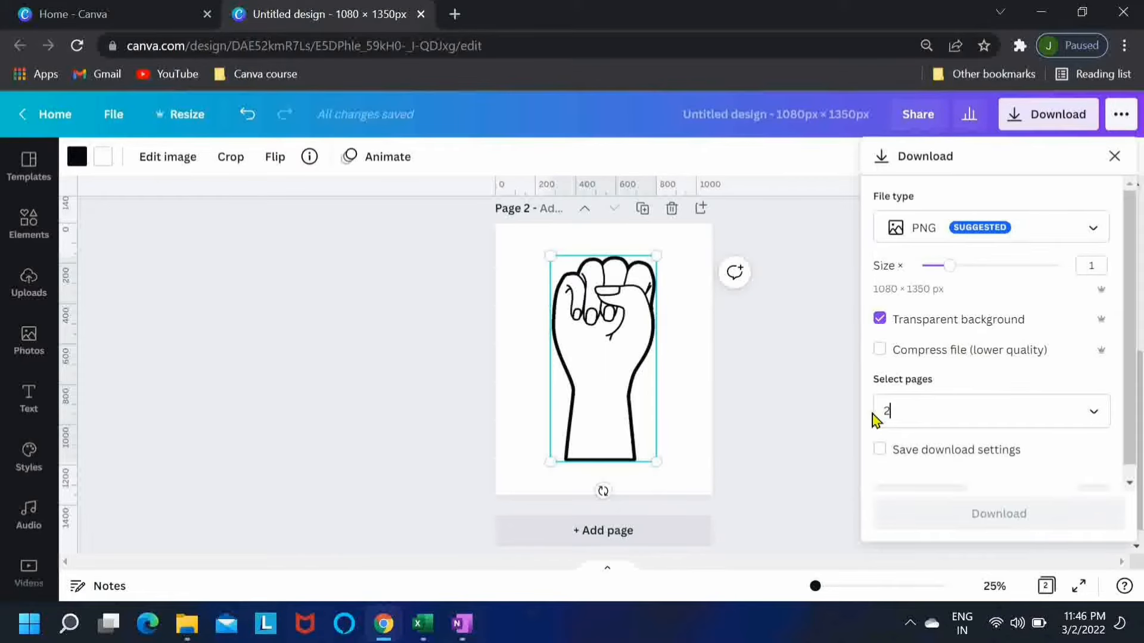
key(Return)
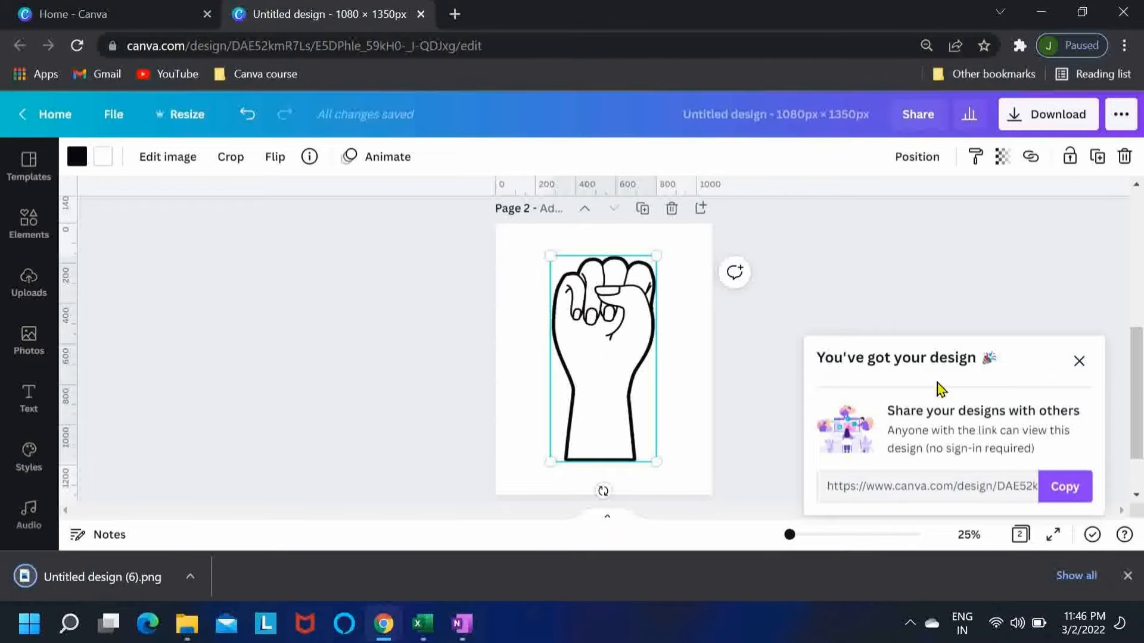
click(1078, 362)
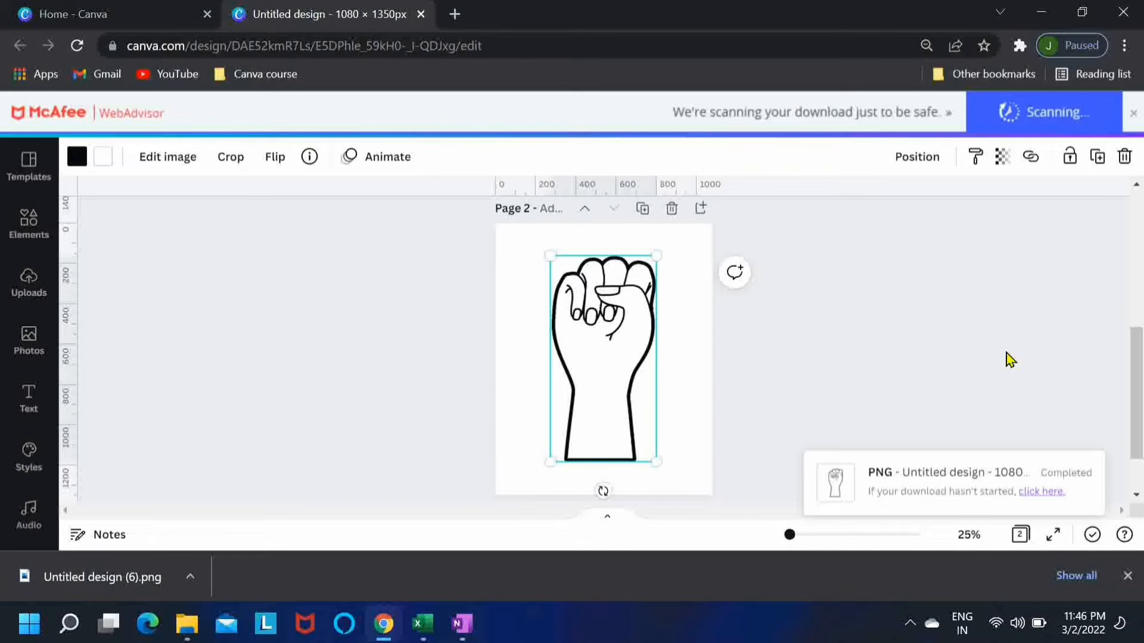
drag(120, 574, 107, 456)
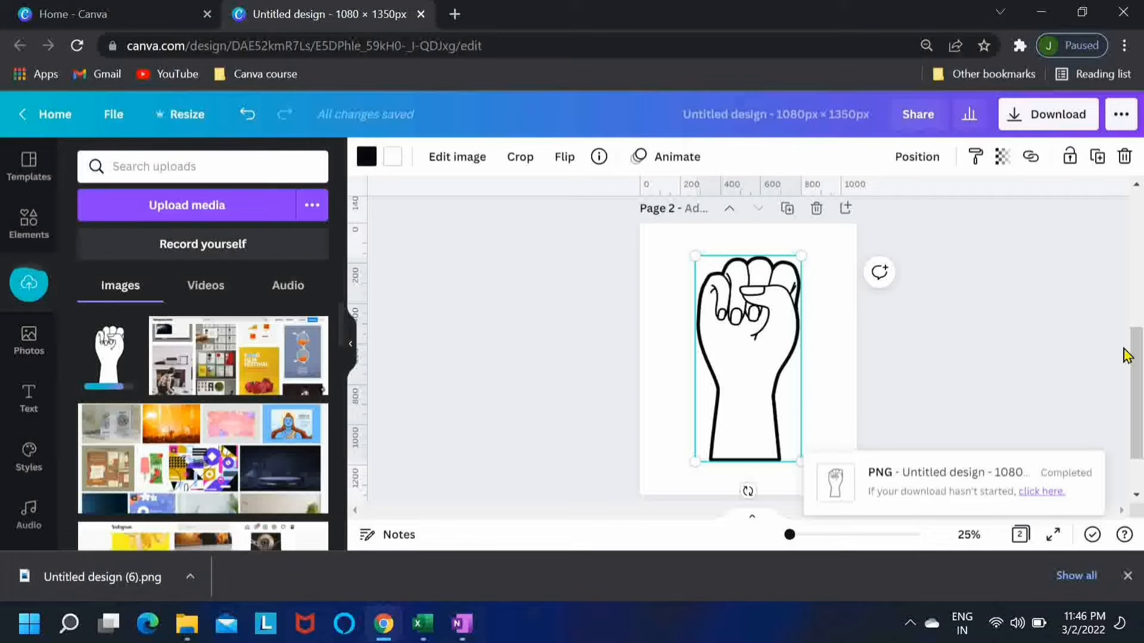
Step: Return to page 1 and delete the fist graphic covering the female symbol
drag(1141, 369, 1141, 367)
click(821, 218)
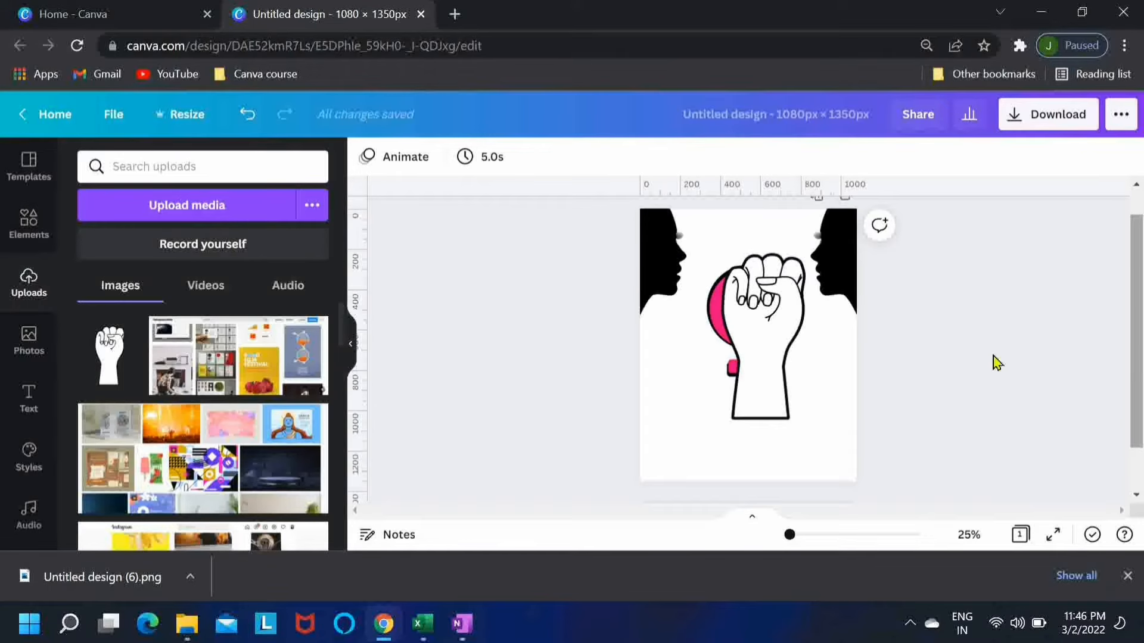
click(767, 361)
key(Delete)
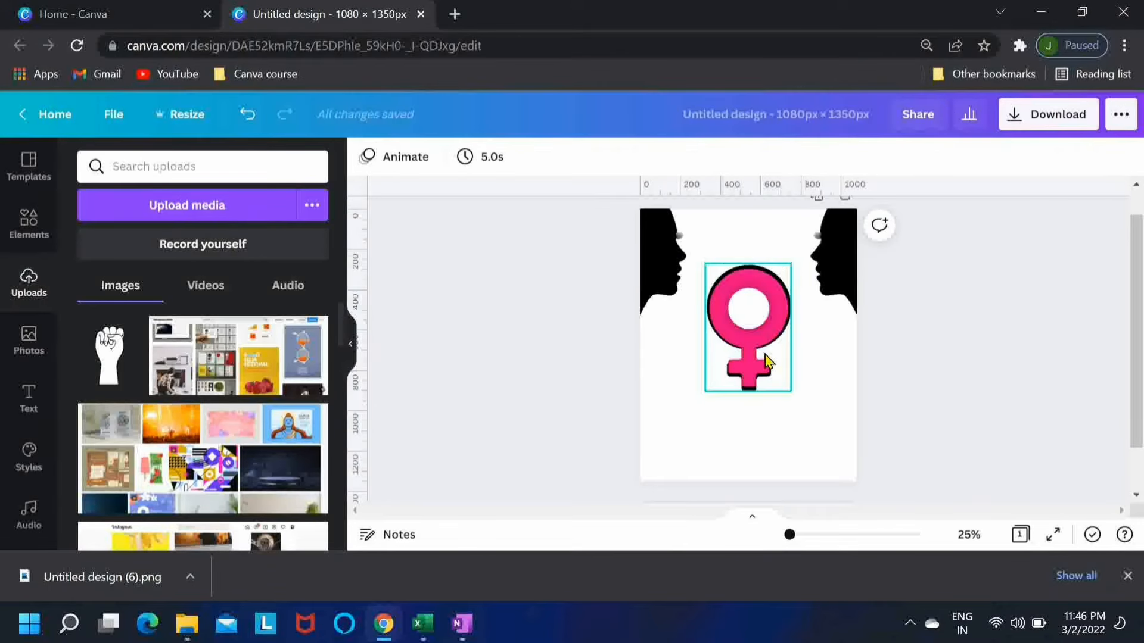
Step: Add the uploaded transparent fist image to page 1, shrink it and centre it over the upper part of the female symbol
click(101, 371)
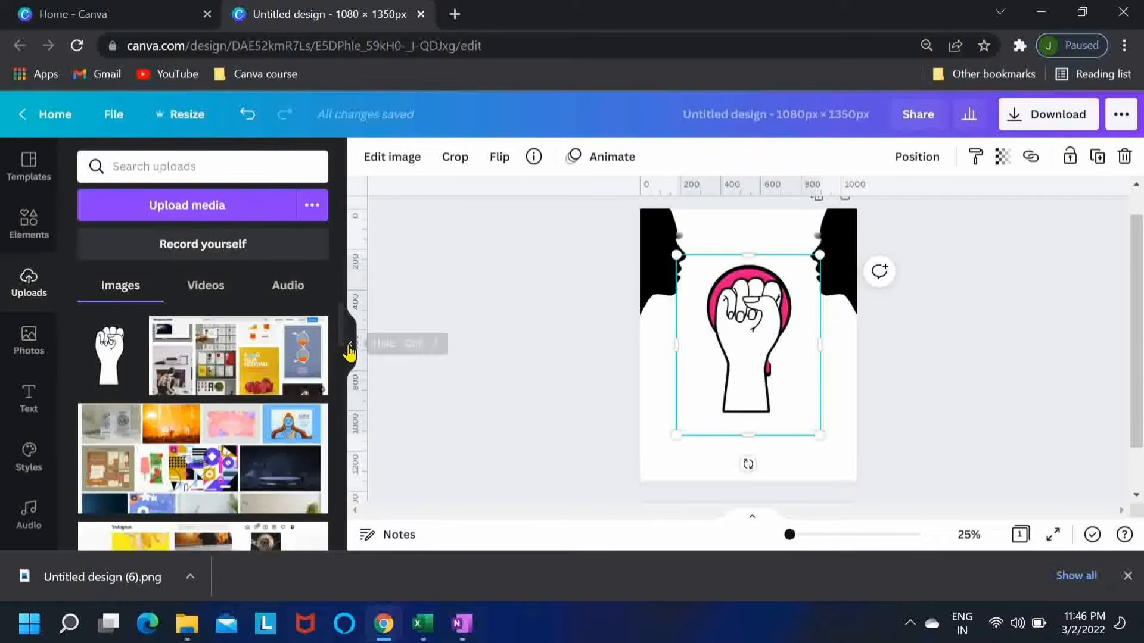
click(350, 351)
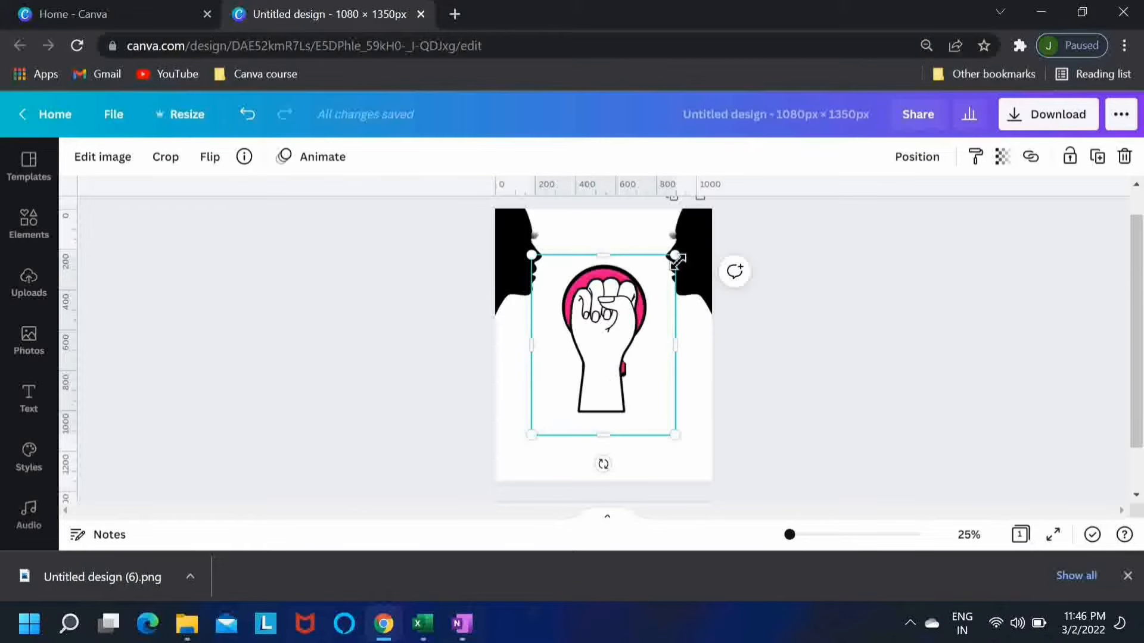
drag(676, 261, 666, 282)
drag(594, 369, 602, 312)
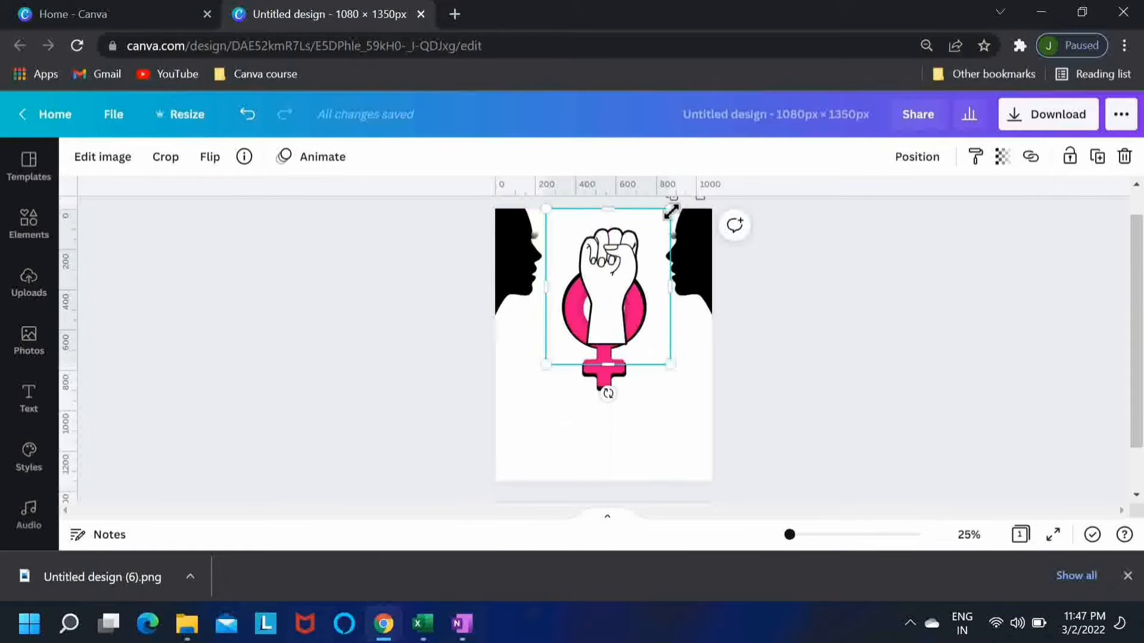
drag(670, 210, 657, 226)
drag(608, 303, 610, 292)
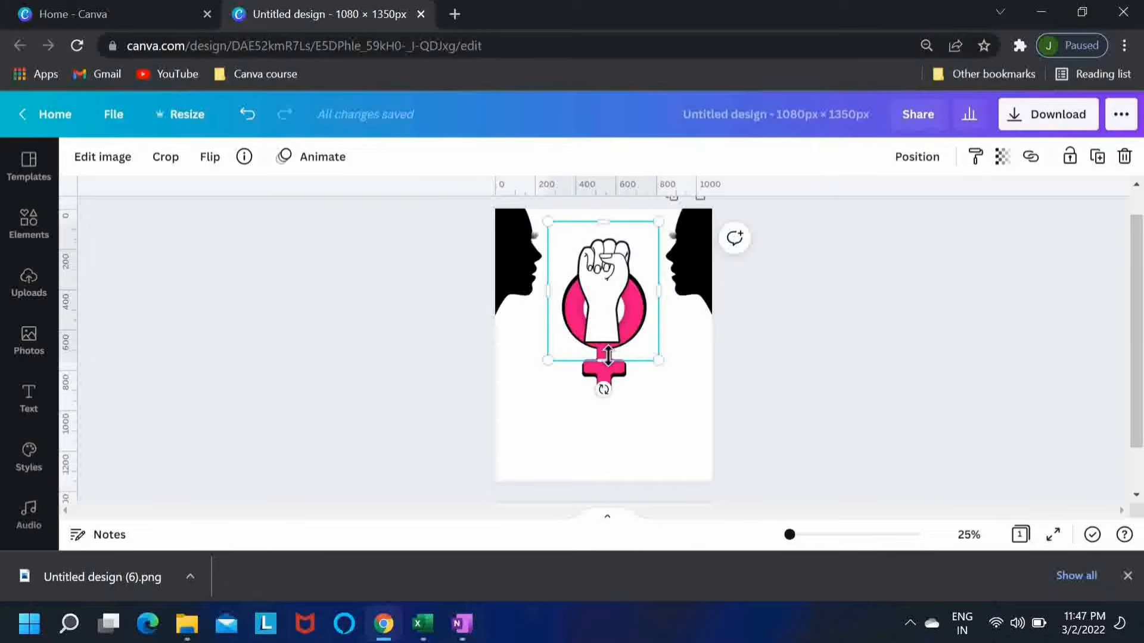
Step: Crop the fist image's lower end to within the pink ring's lower band and place a duplicate of it in an empty area of the page
mouse_move(608, 356)
mouse_down()
mouse_move(609, 322)
mouse_move(608, 340)
mouse_up()
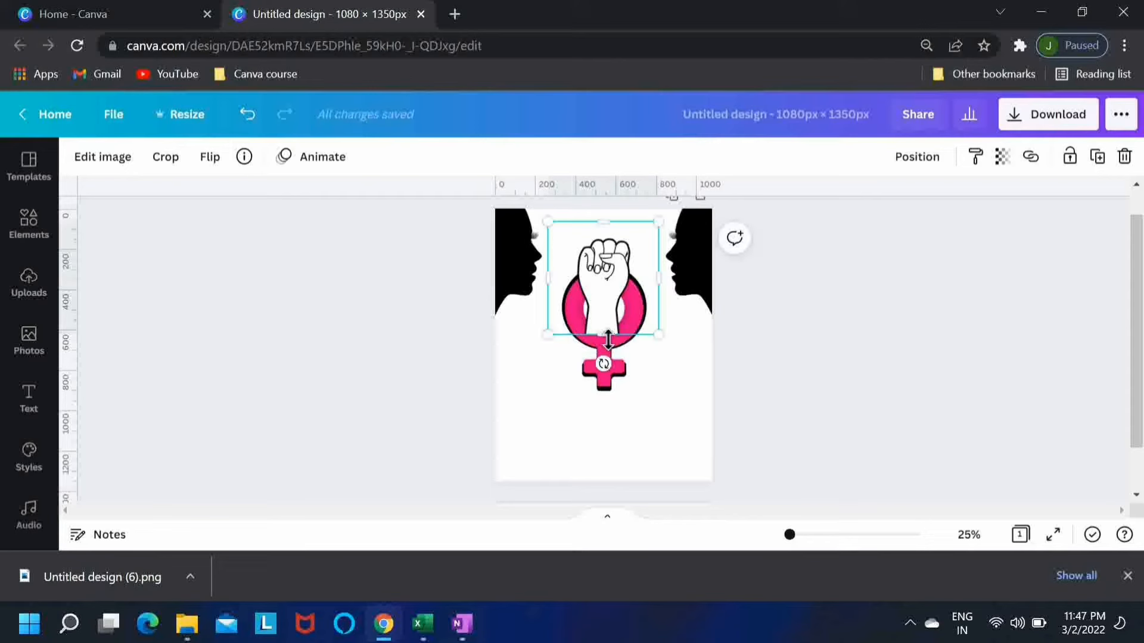
key(ctrl+d)
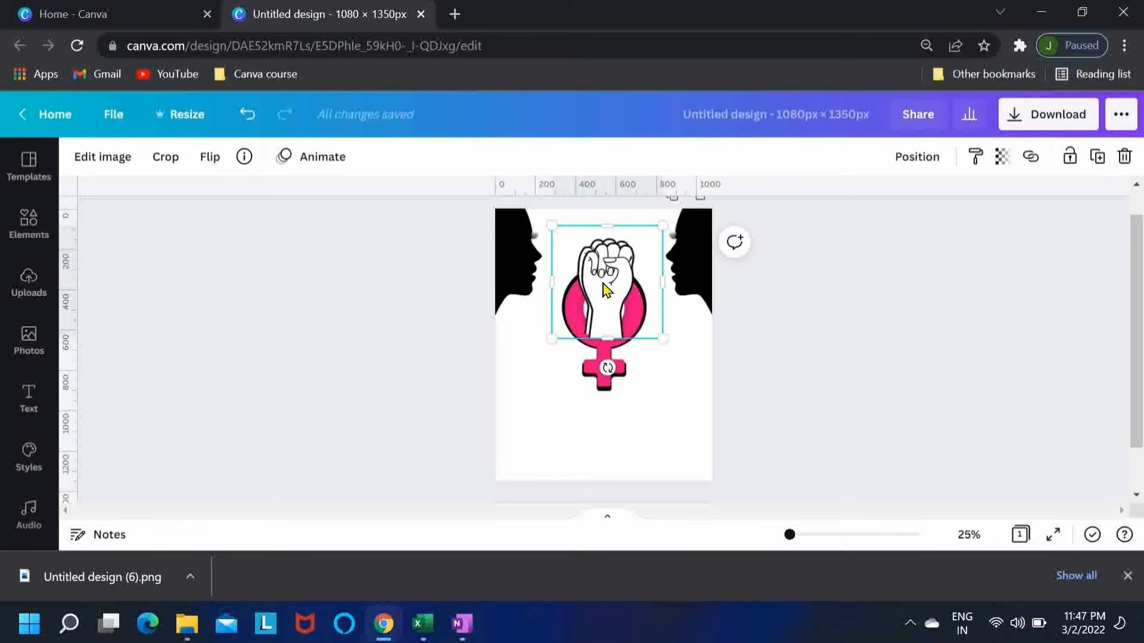
drag(606, 292, 664, 442)
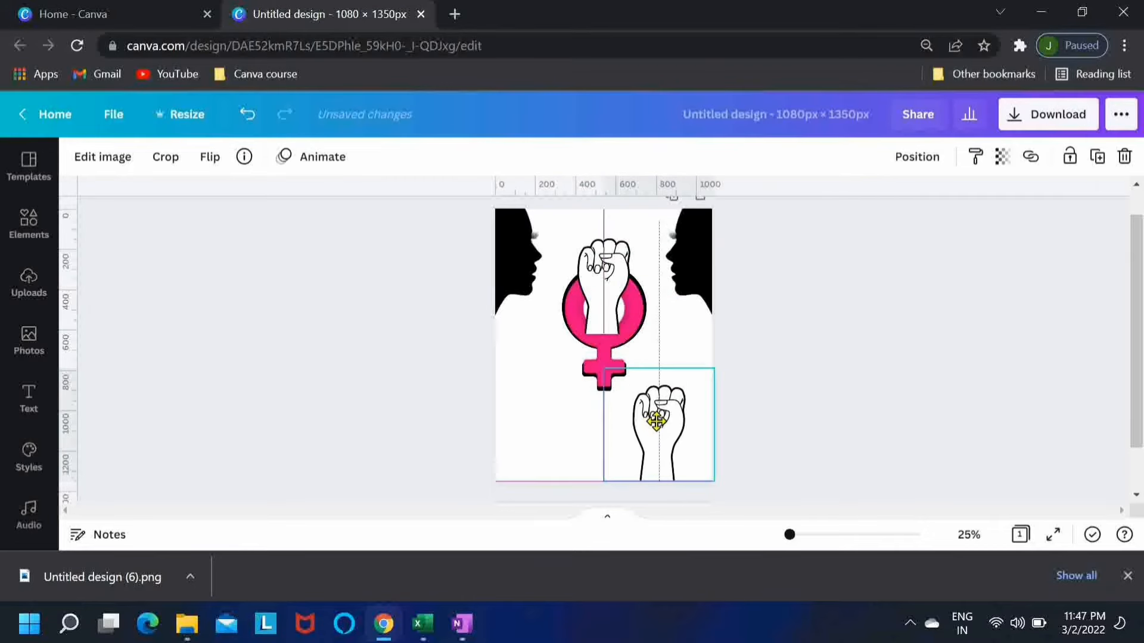
Step: Send the original fist behind the pink female symbol
click(613, 310)
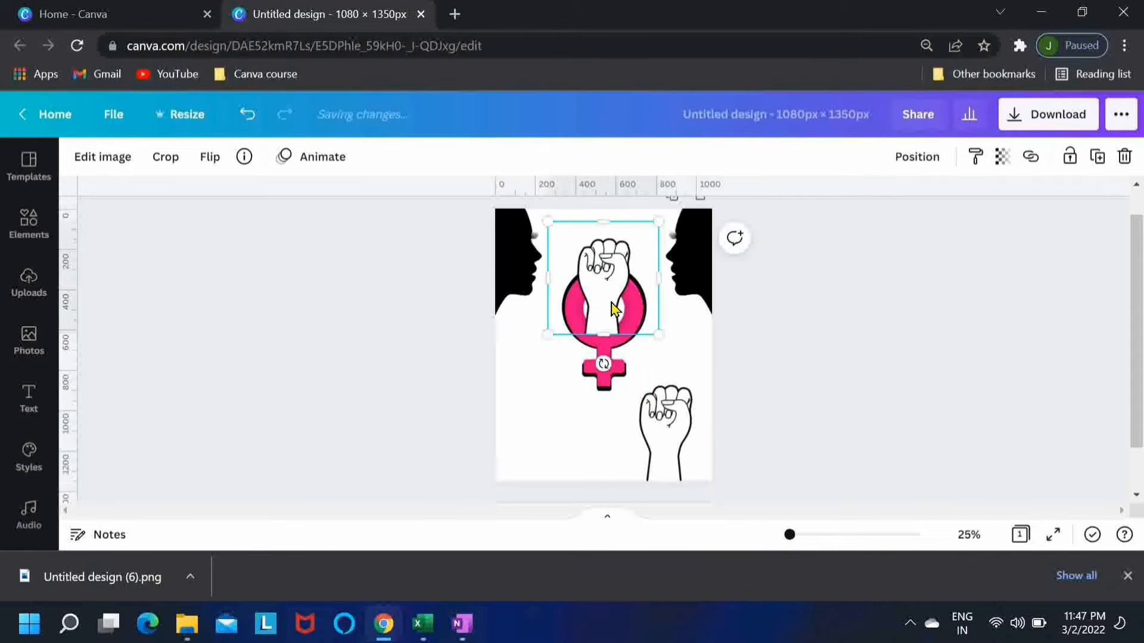
click(933, 165)
click(853, 206)
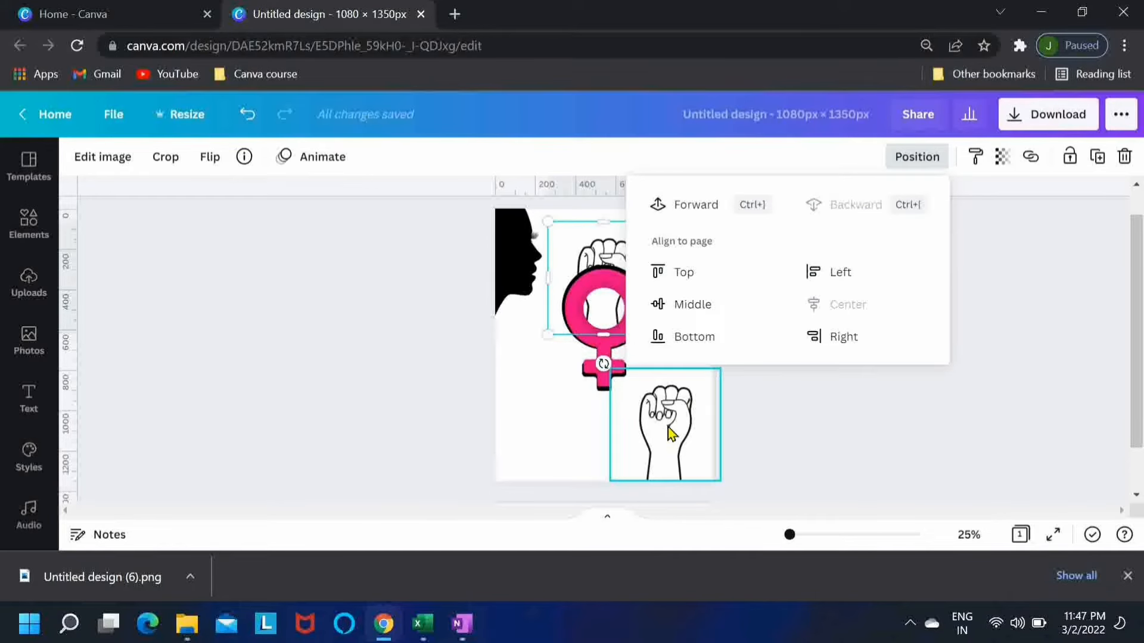
Step: Place the duplicate fist exactly over the original and crop its lower edge to inside the ring's opening
drag(669, 433, 605, 281)
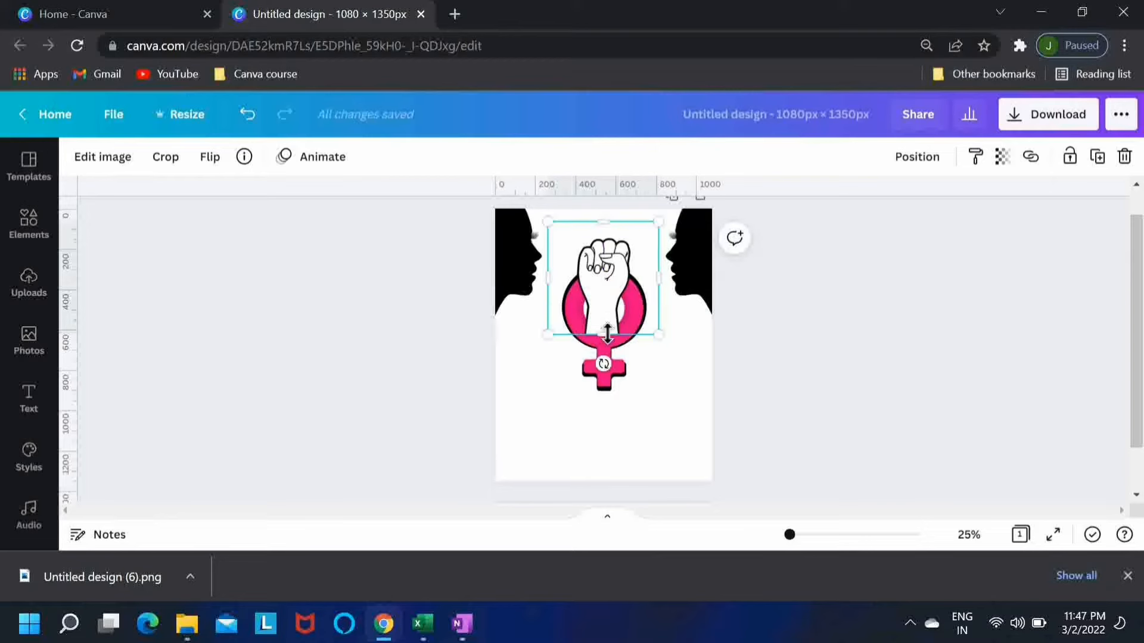
drag(607, 334, 607, 310)
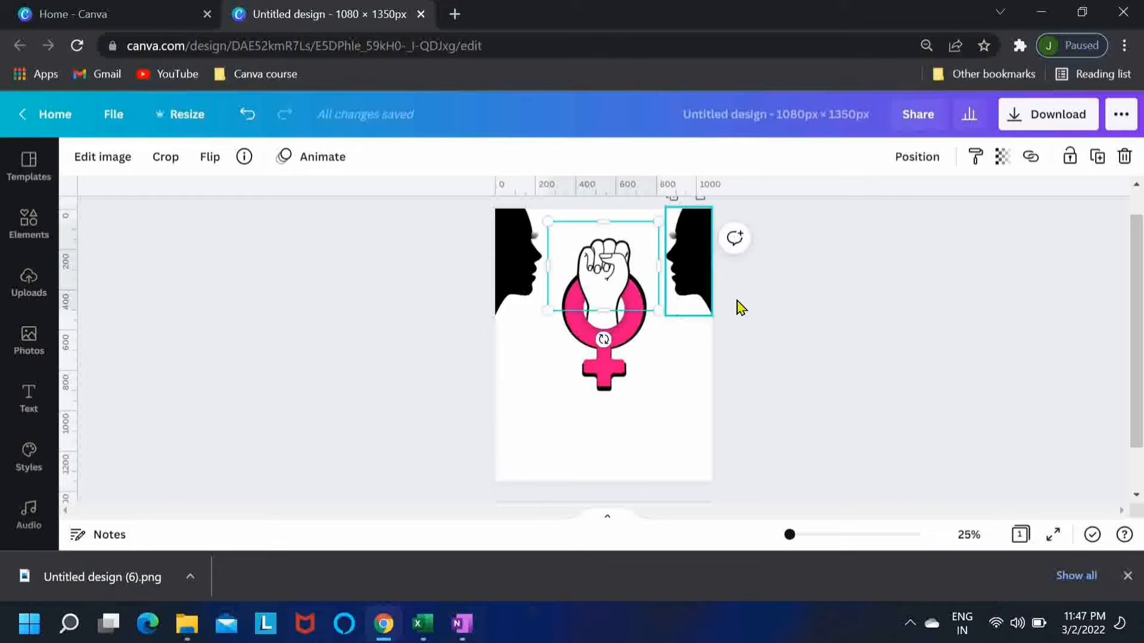
click(851, 361)
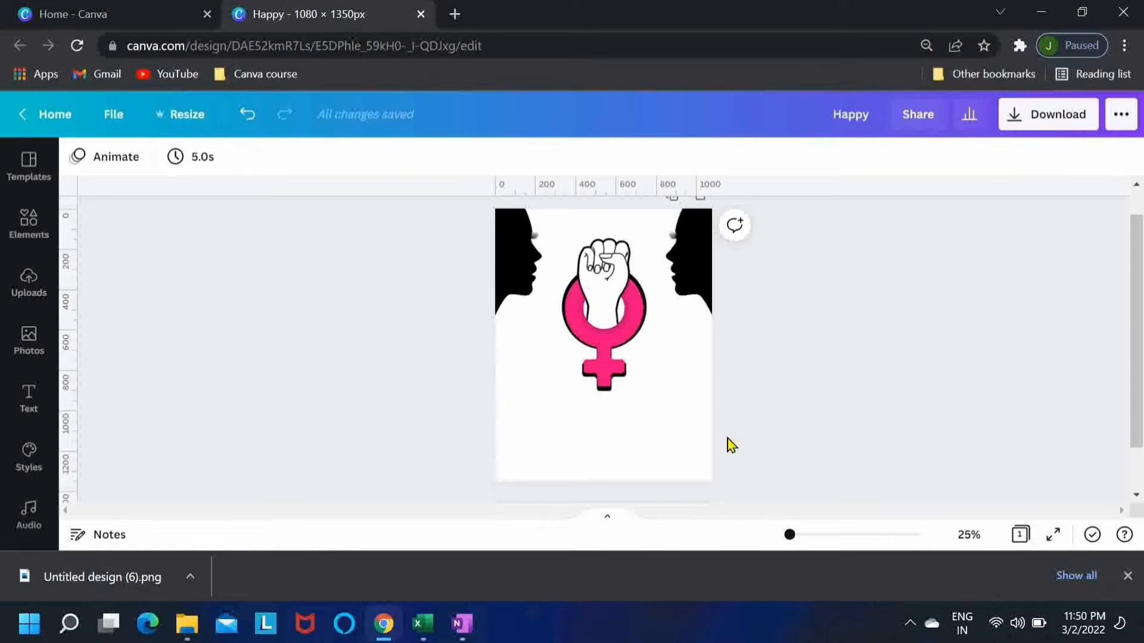
Step: Add the text "Happy" below the female symbol in uppercase Montserrat Extra-Bold
key(t)
drag(580, 429, 605, 435)
text(Happy)
click(164, 157)
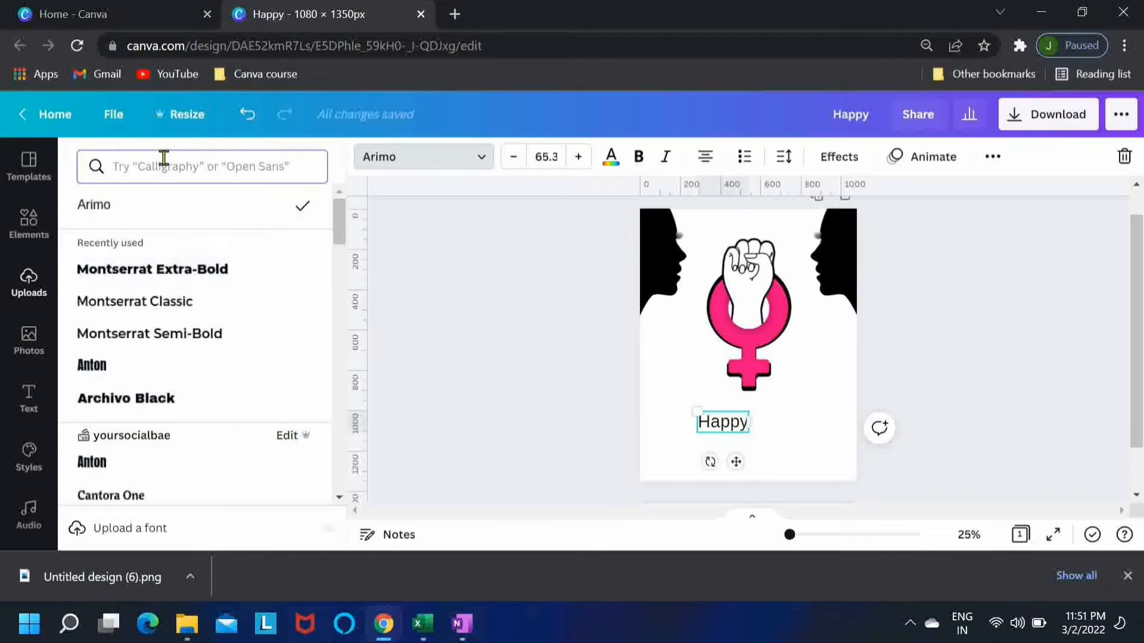
click(151, 269)
click(993, 157)
click(750, 198)
drag(736, 462, 678, 416)
Step: Duplicate the HAPPY text twice, change the copies to "DAY" and "WOMEN'S", and line the words up in a row
key(ctrl+d)
double_click(677, 415)
text(DAY)
click(546, 424)
key(ctrl+d)
drag(546, 426, 606, 412)
double_click(606, 414)
text(WOMEN'S)
Step: Set the font size of HAPPY and DAY to 55 and move both words outward from WOMEN'S
shift+click(541, 426)
shift+click(677, 423)
click(256, 156)
text(55)
key(Return)
click(551, 346)
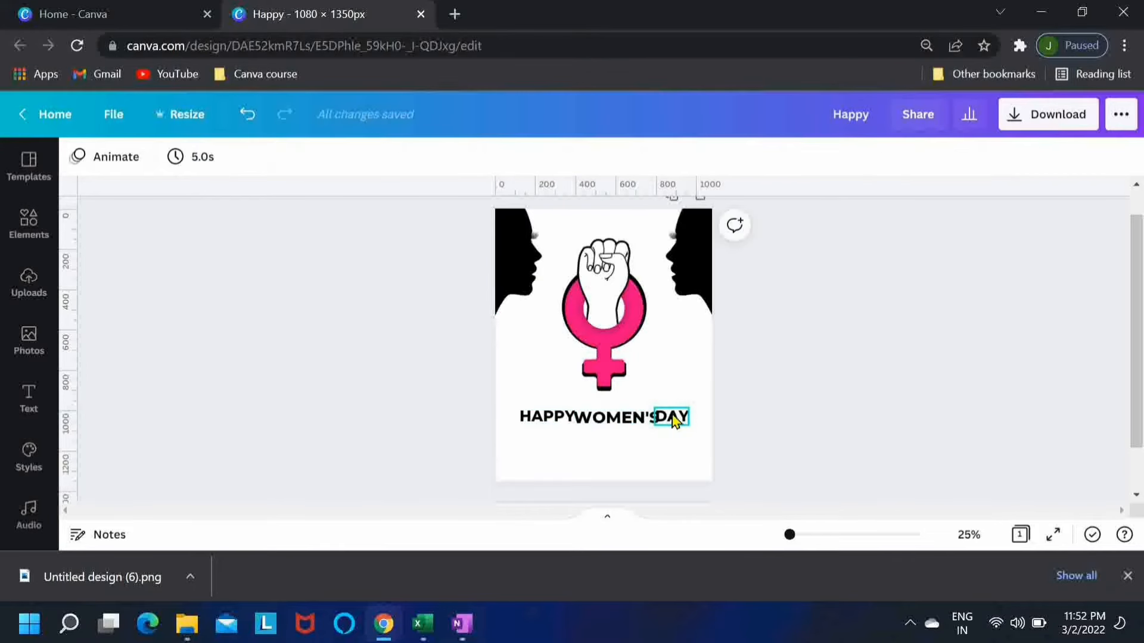
drag(672, 419, 684, 418)
drag(554, 422, 548, 422)
Step: Set the font size of WOMEN'S to 62
click(609, 419)
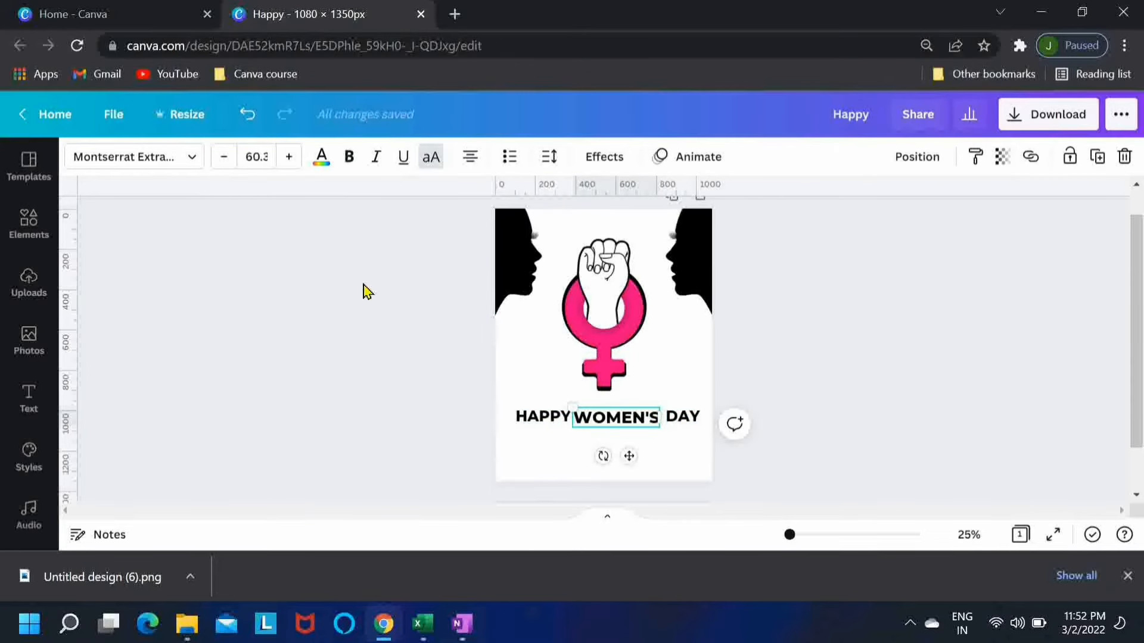
click(260, 156)
text(62)
key(Return)
Step: Tidy up the three heading words so they align in the middle with even horizontal spacing
shift+click(540, 419)
shift+click(679, 420)
click(944, 157)
click(720, 434)
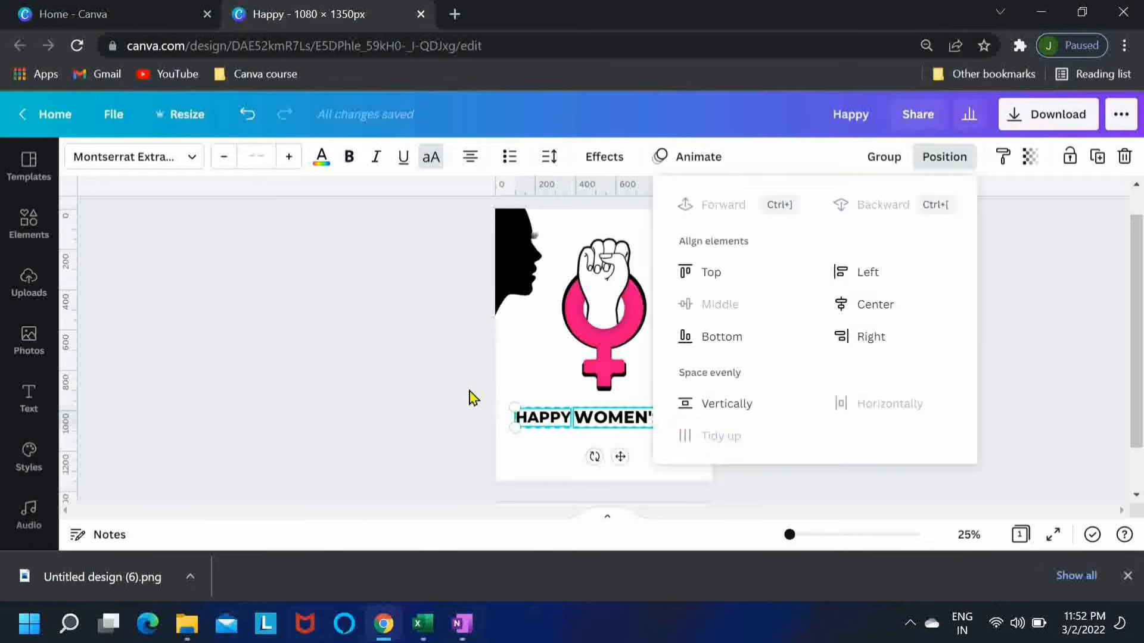
click(448, 387)
click(806, 437)
Step: Colour WOMEN'S with the dark pink document colour and nudge HAPPY and DAY slightly away from it
click(622, 424)
click(322, 156)
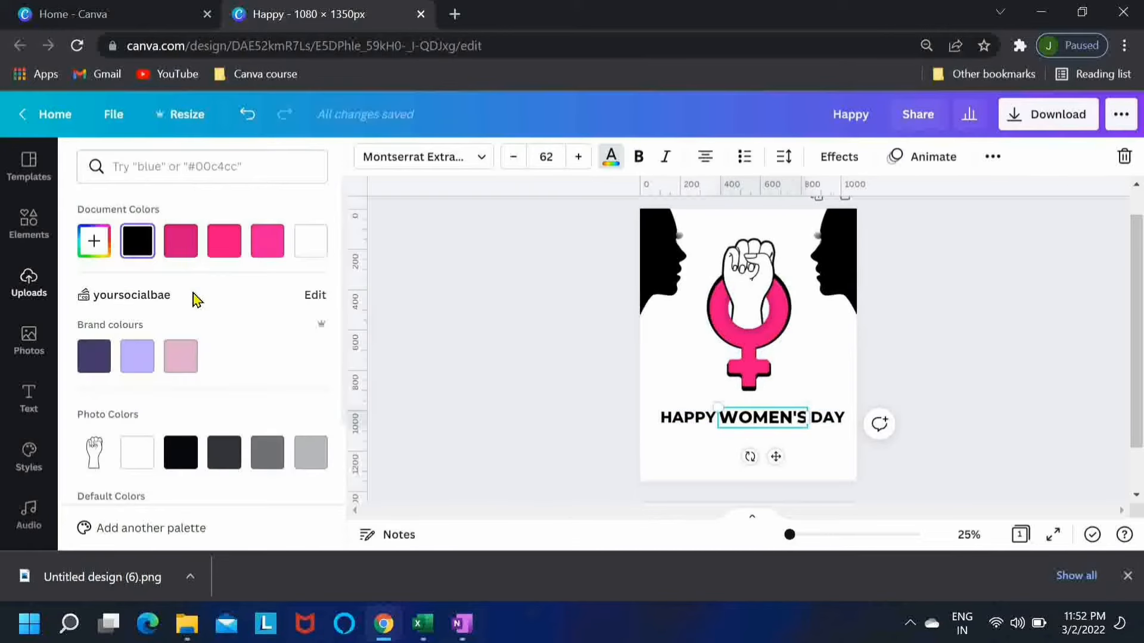
click(181, 241)
click(685, 420)
shift+click(827, 422)
drag(828, 420, 830, 420)
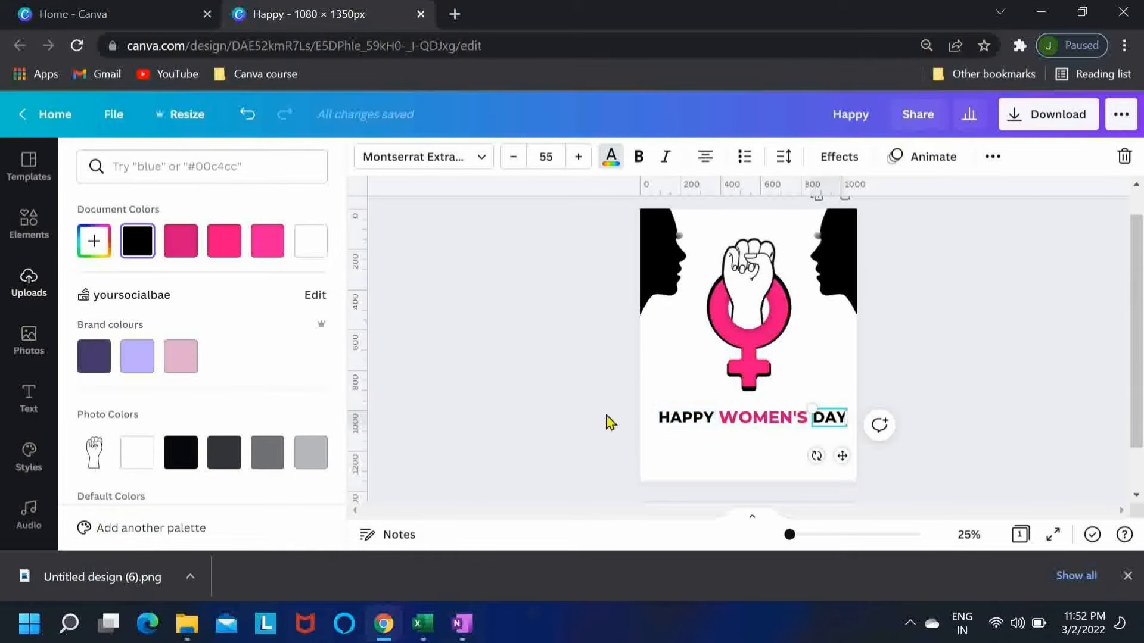
Step: Group the words HAPPY, WOMEN'S and DAY into one heading
drag(607, 415, 834, 430)
click(992, 157)
click(850, 197)
click(440, 385)
key(ctrl+g)
Step: Centre the grouped heading horizontally on the page
click(992, 156)
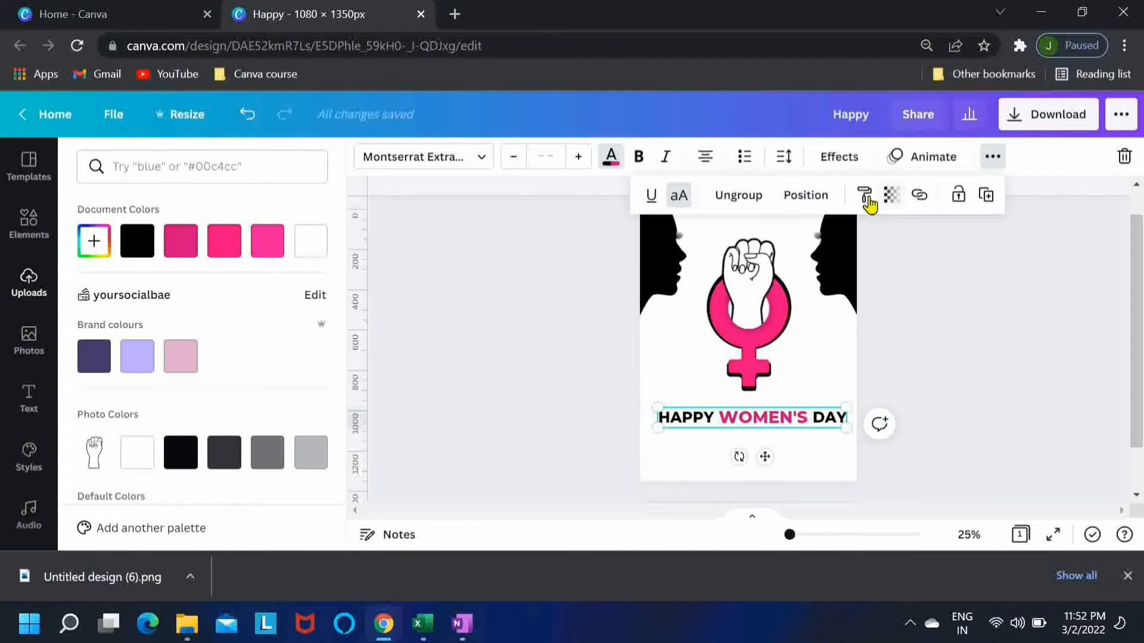
click(805, 195)
click(735, 342)
click(1006, 363)
click(339, 383)
click(531, 426)
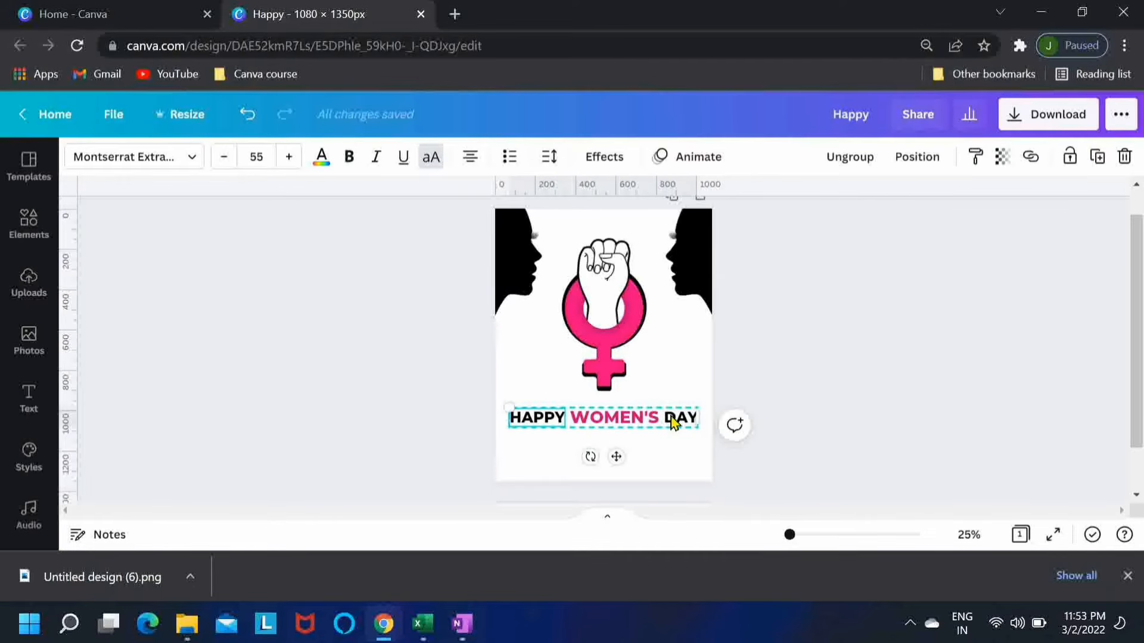
click(659, 425)
click(889, 386)
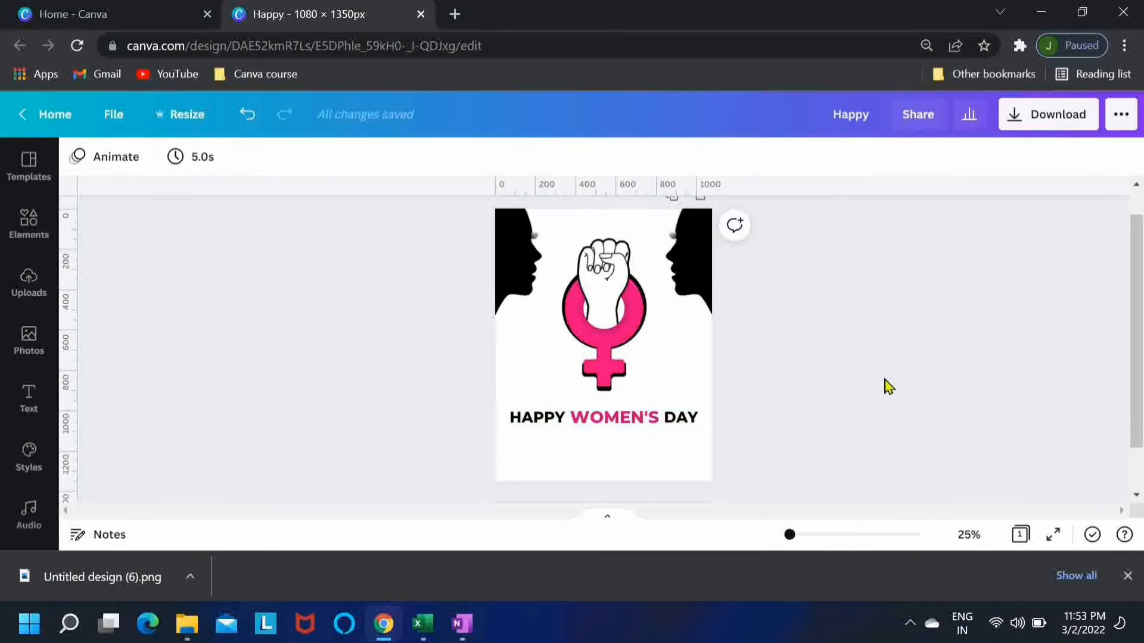
Step: Add a new paragraph text box below the heading in Montserrat Classic with font size 32
key(t)
click(134, 157)
click(142, 309)
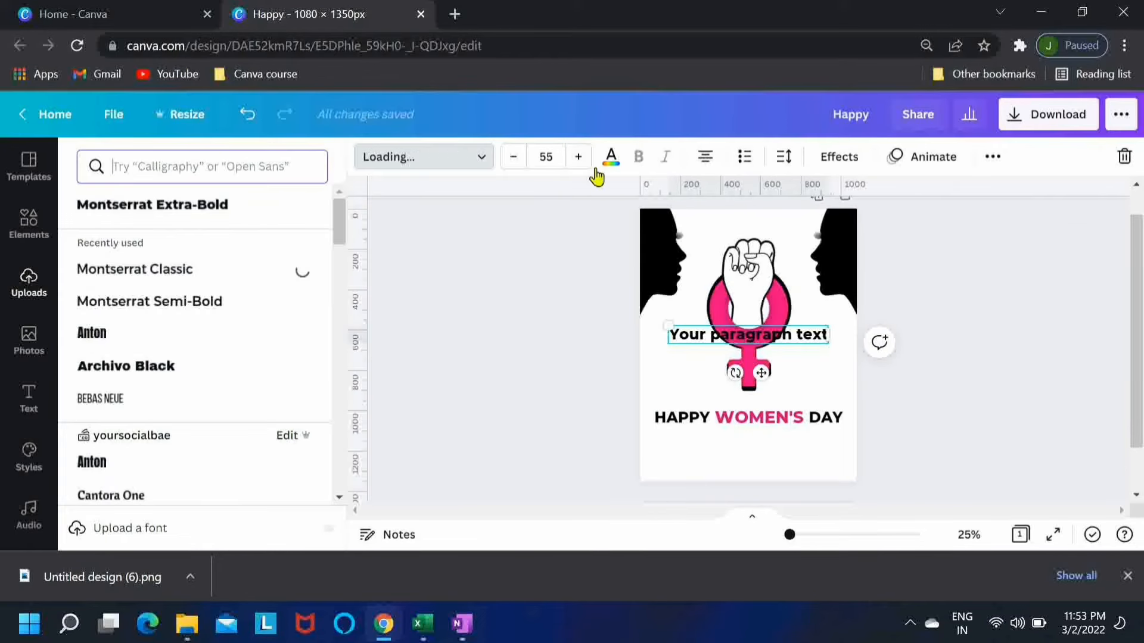
drag(761, 373, 760, 473)
click(546, 157)
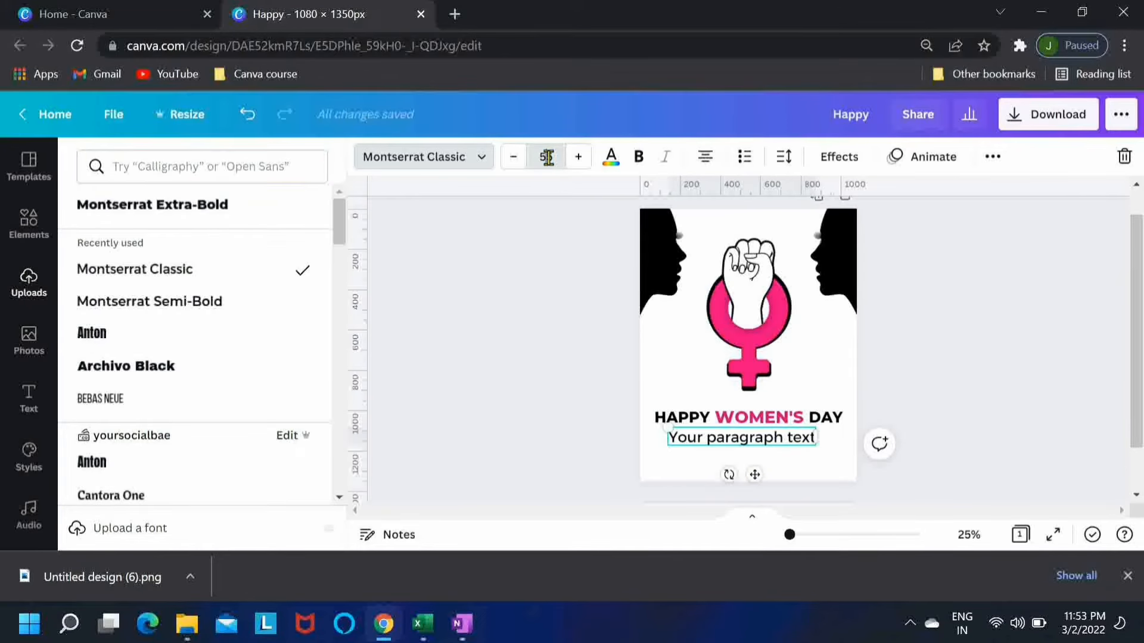
text(32)
key(Return)
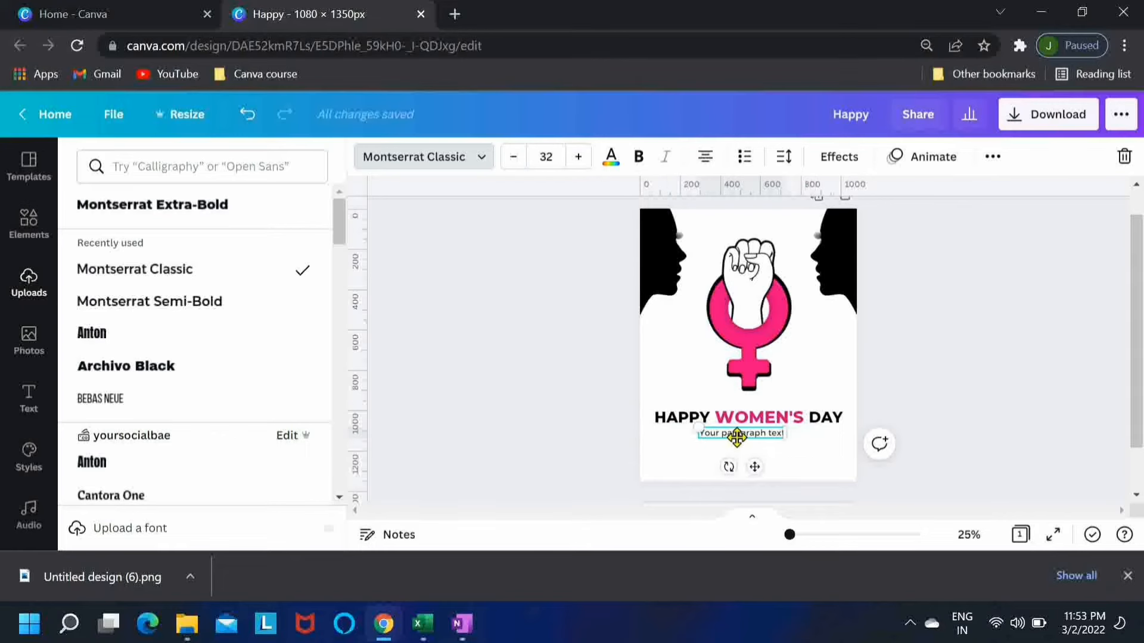
drag(763, 460, 764, 466)
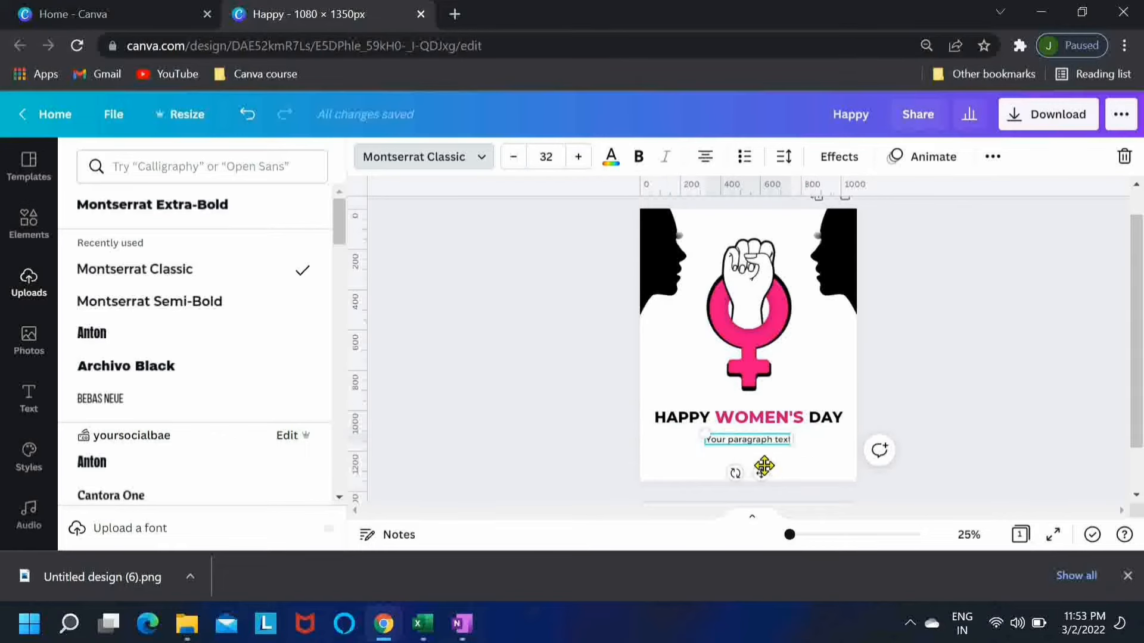
Step: Replace the placeholder text with "Wishing a very Happy Women's Day to all Women! Not just Today but Every day."
triple_click(761, 443)
key(BackSpace)
text(Wishing a very Happy Women's Day to all Women' Not just Today but Every day.)
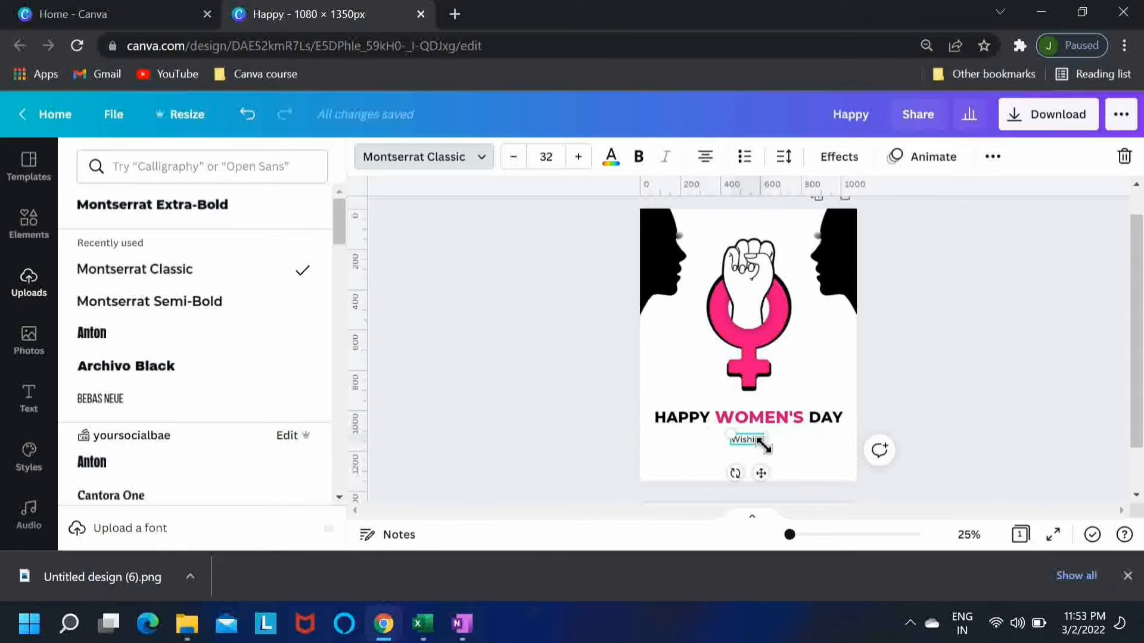
Step: Set the font size of the whole greeting text to 30
click(546, 158)
text(30)
key(Return)
click(713, 440)
key(ctrl+a)
click(539, 156)
text(30)
key(Return)
click(999, 410)
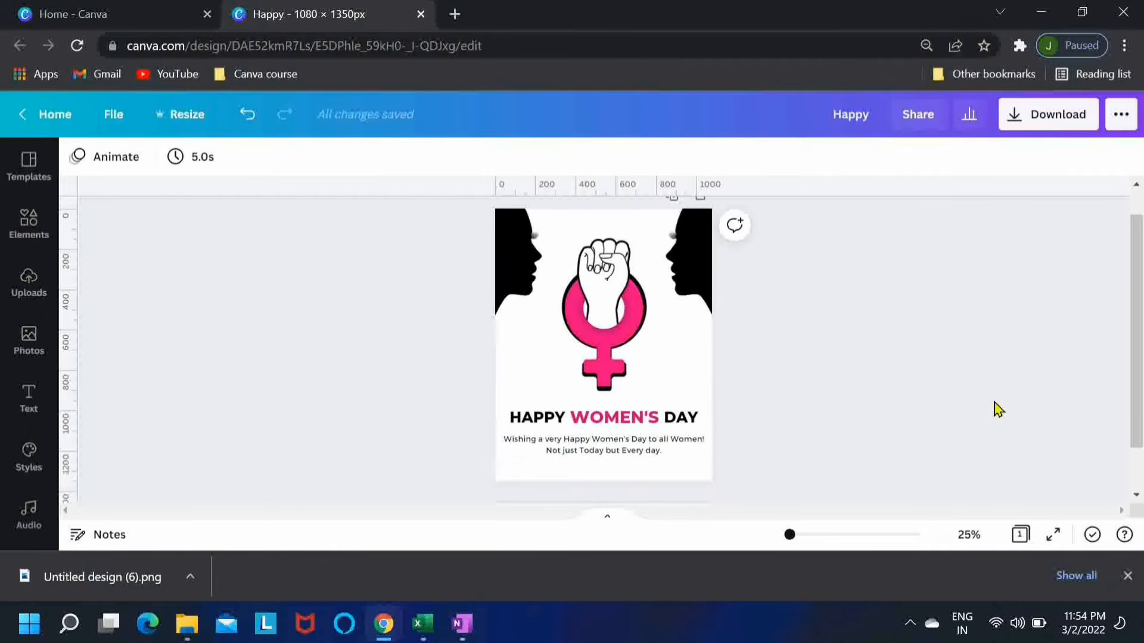
Step: Move the two-line greeting text slightly up toward the heading
drag(670, 445, 671, 439)
click(893, 389)
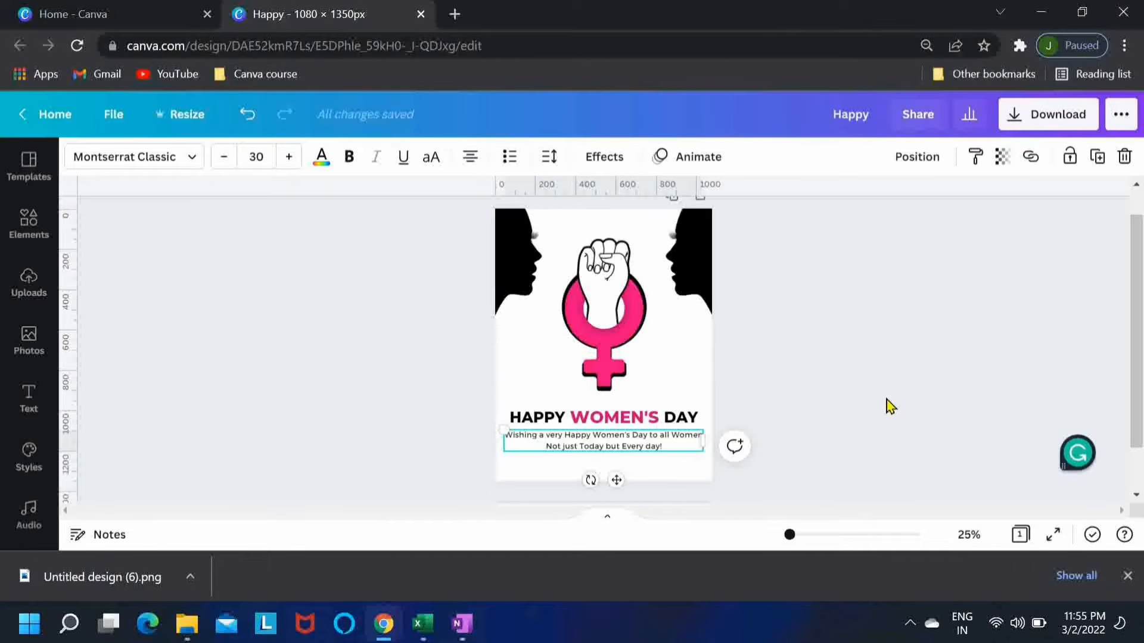
click(917, 157)
click(831, 454)
click(831, 454)
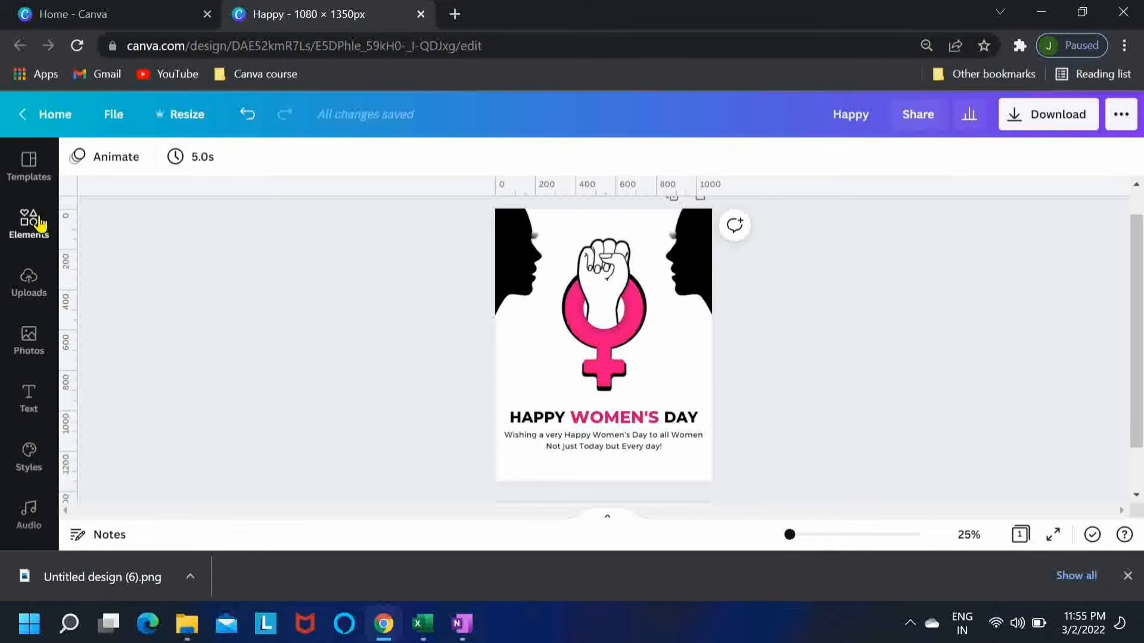
Step: Search the elements for "watercolor" and add the pink watercolour splatter graphic to the page
click(1128, 575)
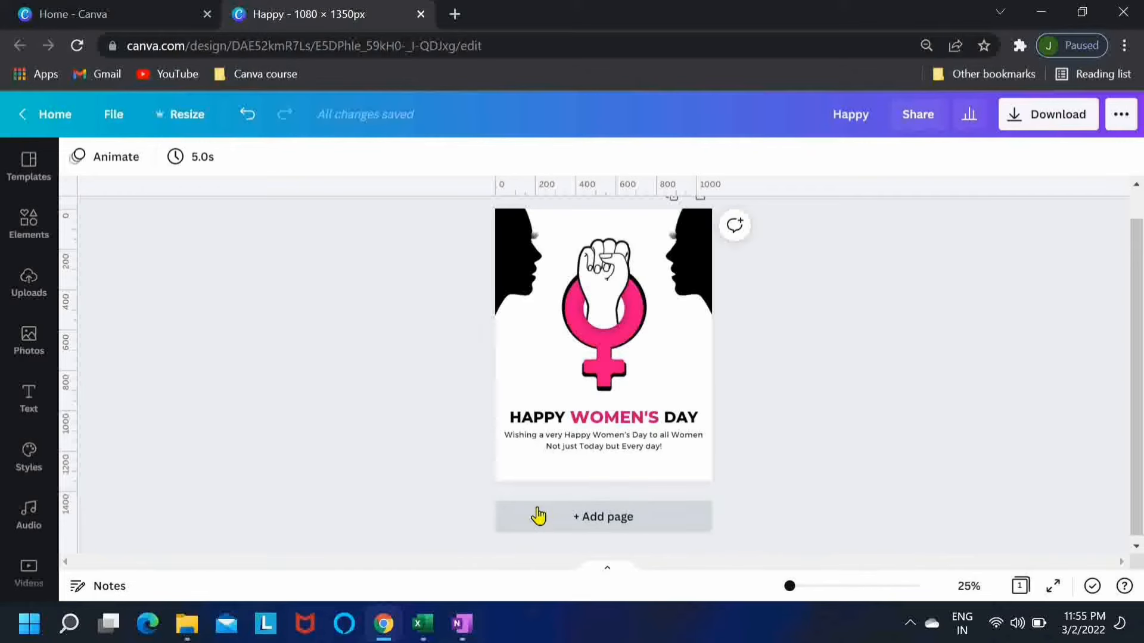
click(26, 232)
drag(247, 165, 110, 164)
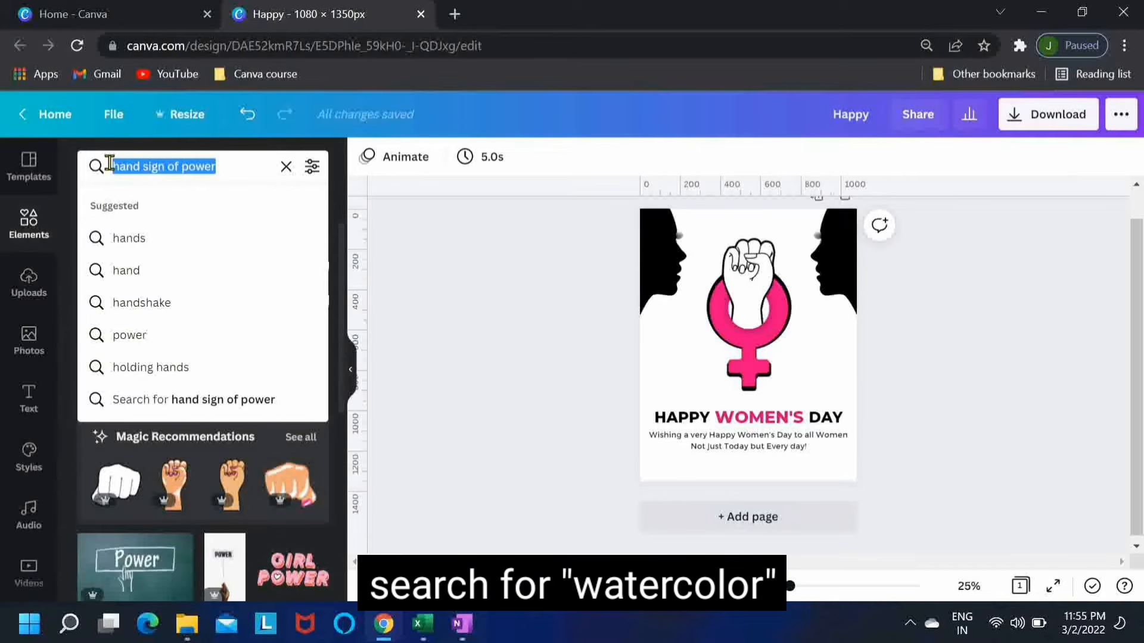
text(wat)
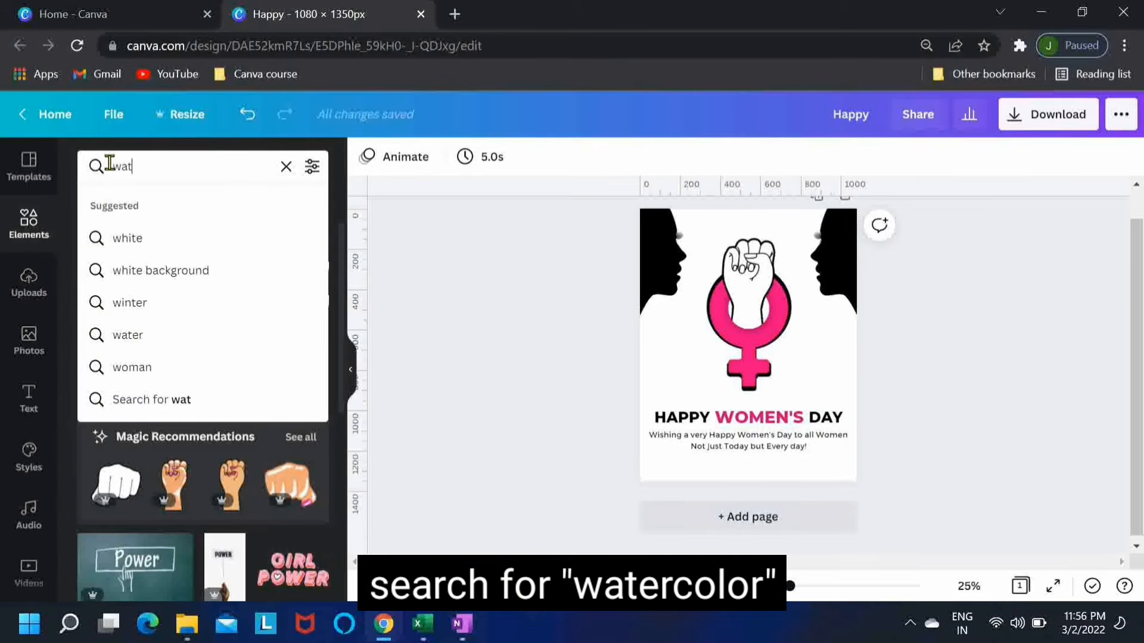
text(ercolor)
key(Return)
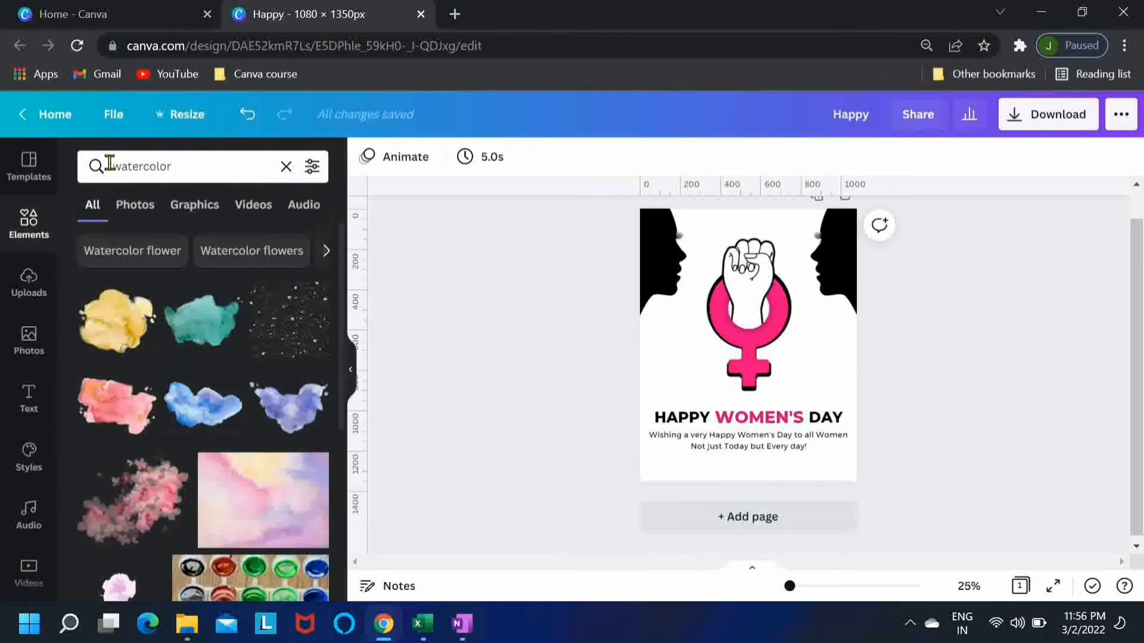
scroll(342, 261, down, 1)
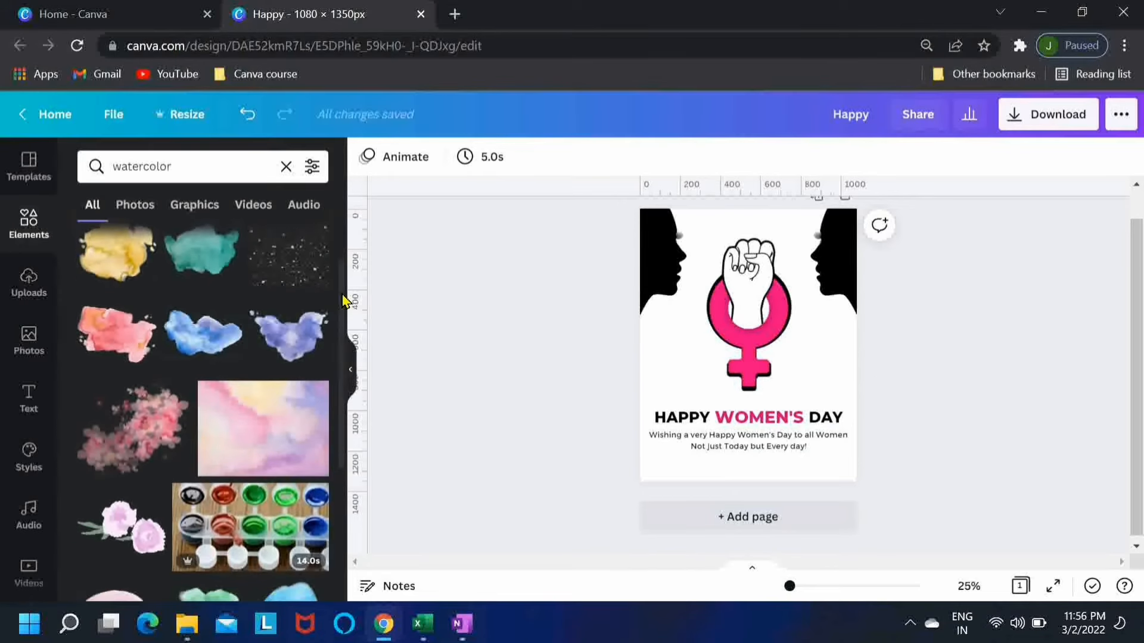
click(126, 443)
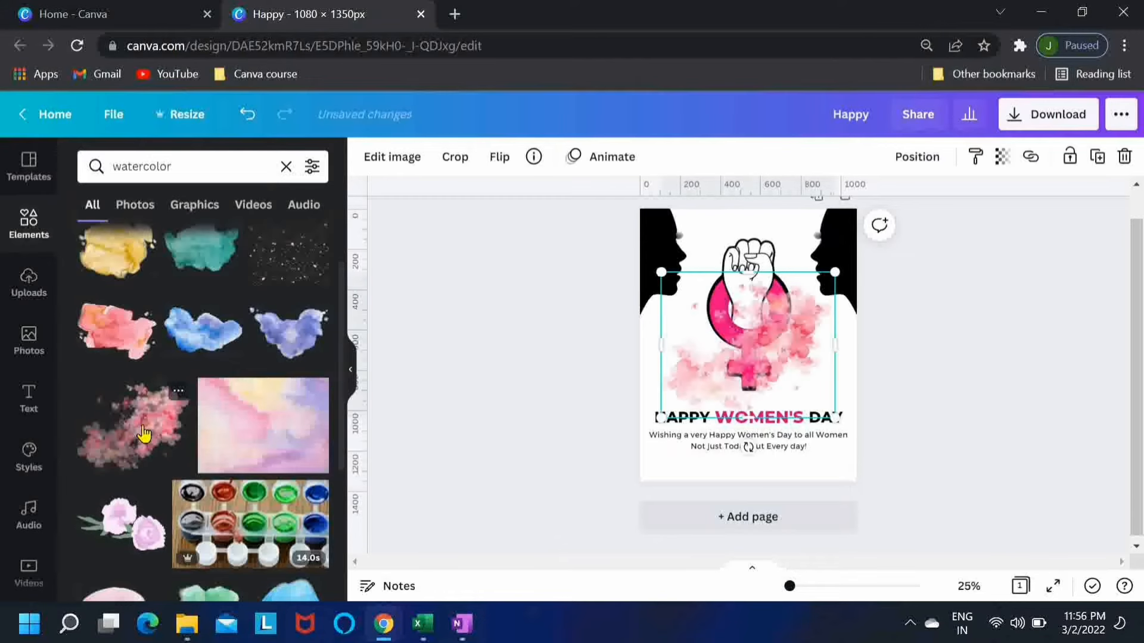
Step: Enlarge the pink watercolour splatter to the full page width and move it up over the fist and symbol
click(354, 379)
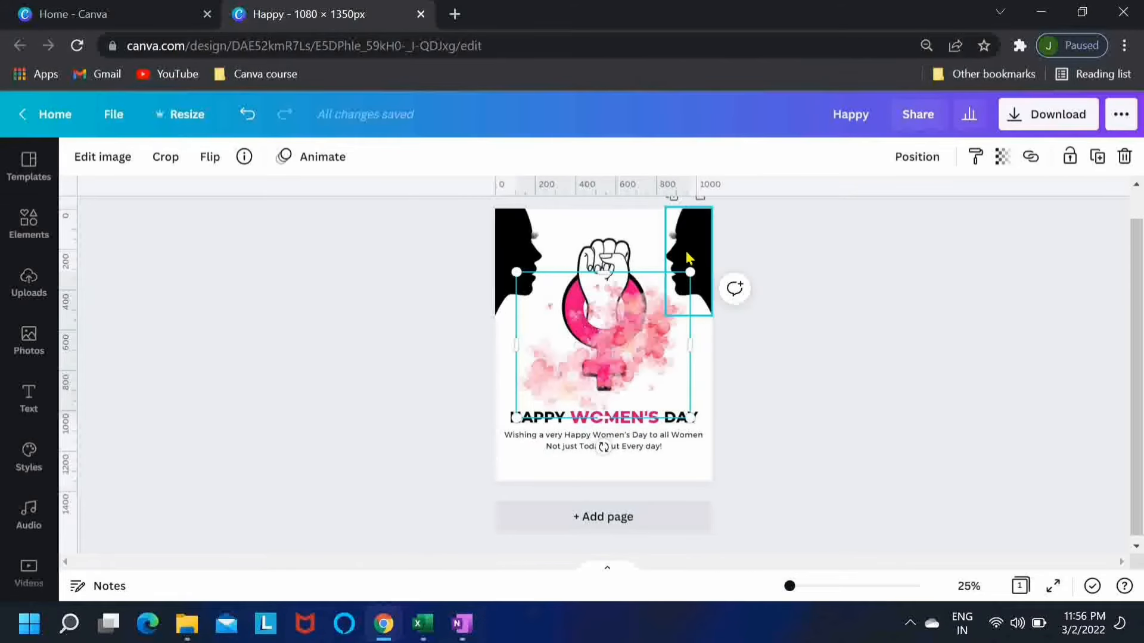
drag(691, 274, 712, 254)
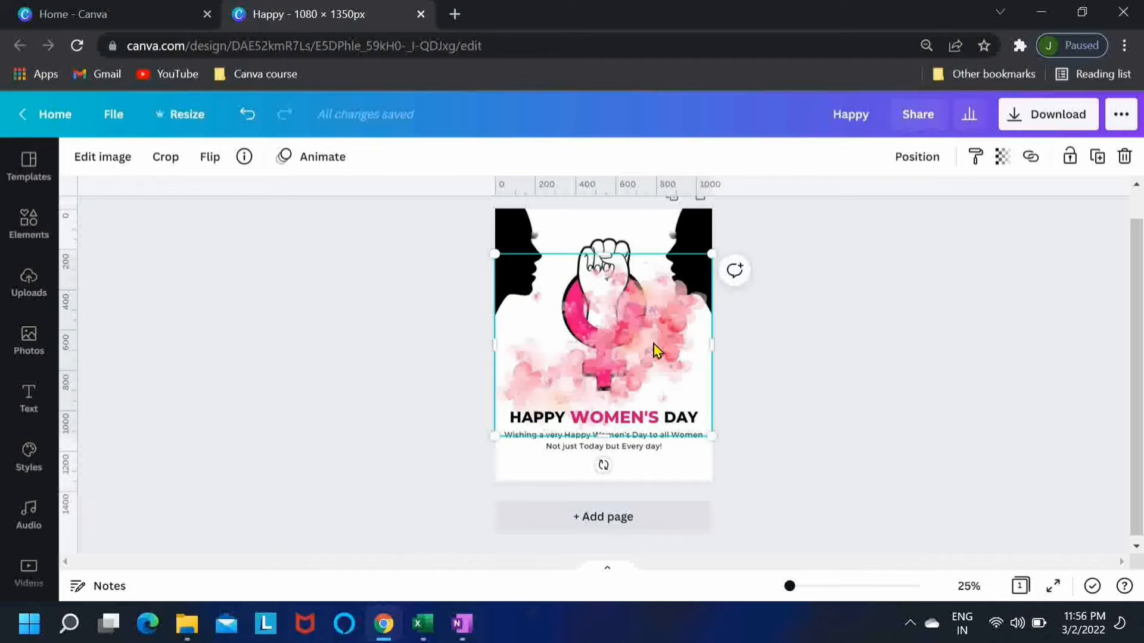
drag(655, 348, 646, 306)
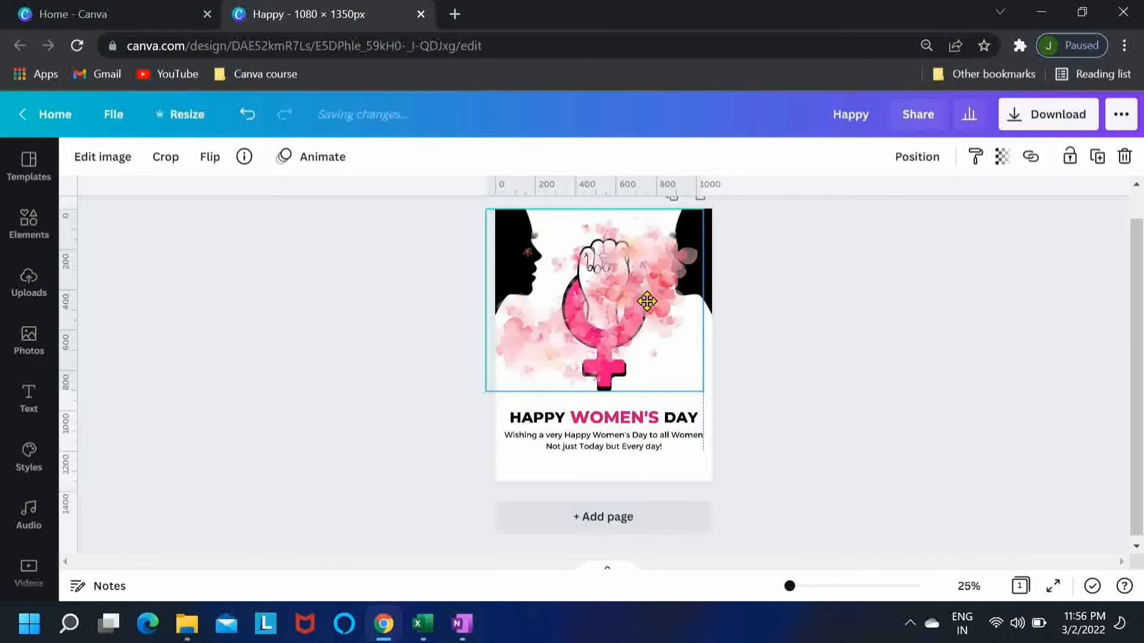
Step: Send the watercolour splatter to the back and set its transparency to 37
click(916, 173)
click(858, 238)
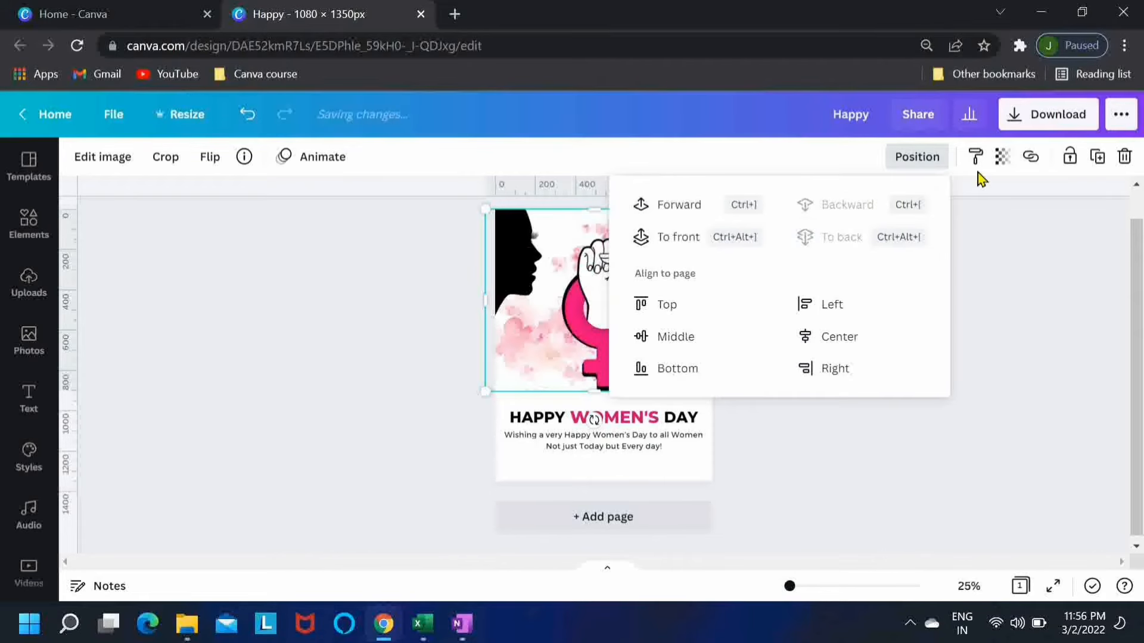
click(1004, 156)
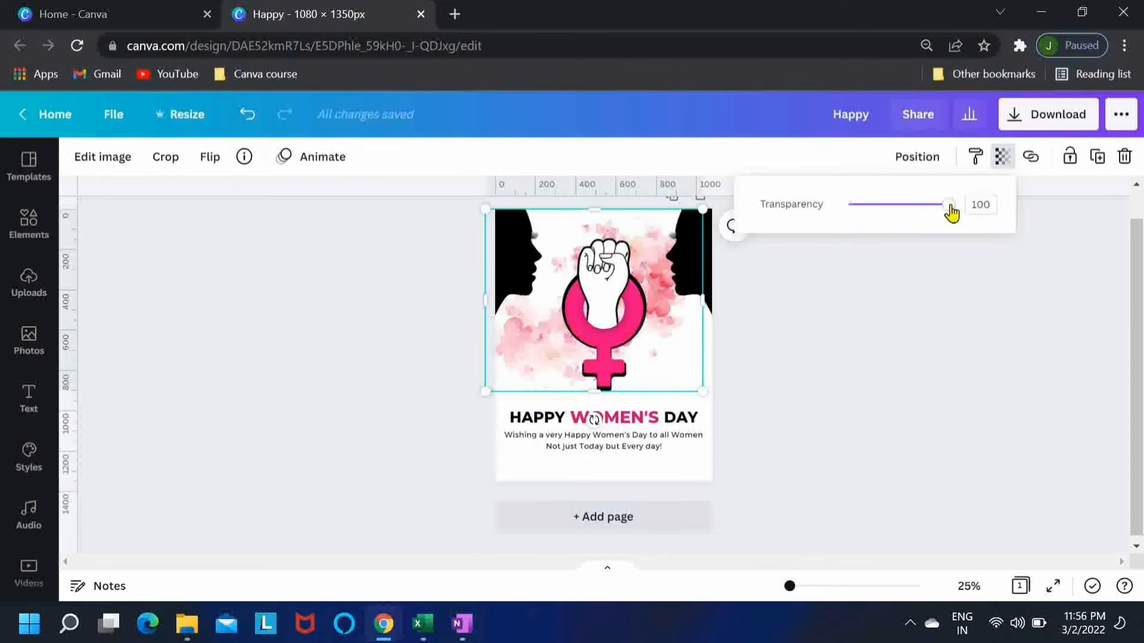
drag(952, 212, 886, 205)
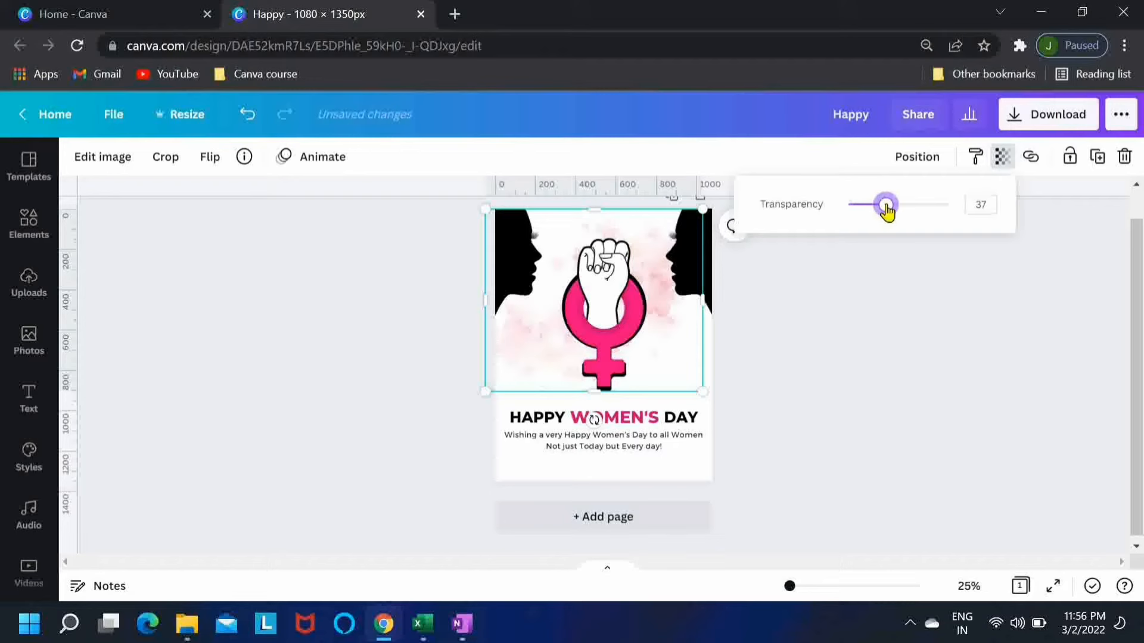
click(889, 390)
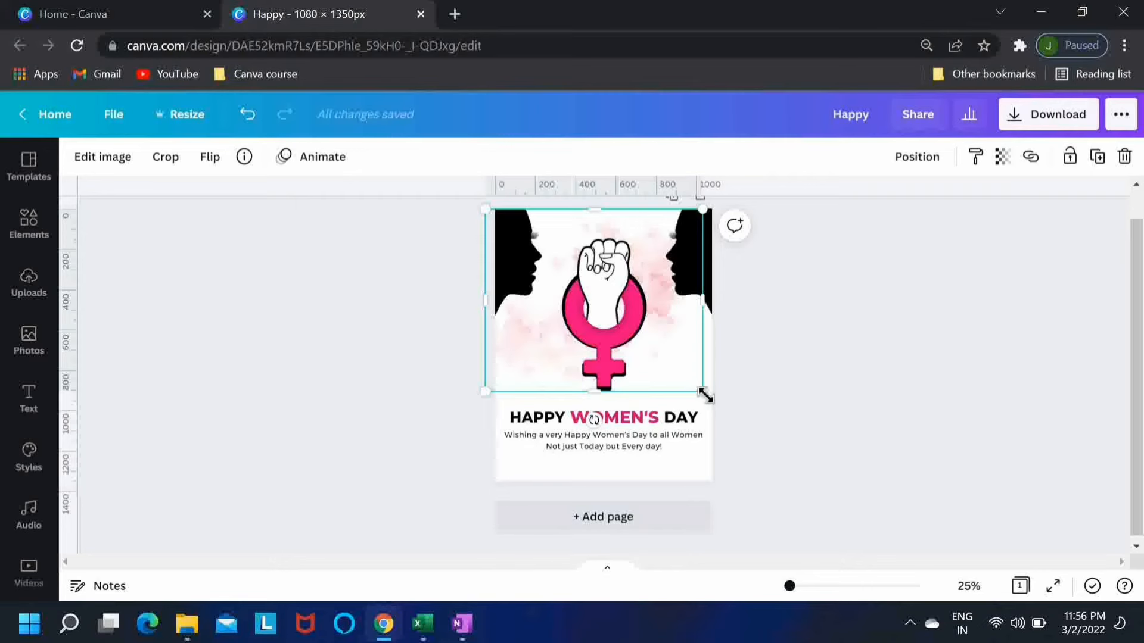
Step: Enlarge the watercolour splatter slightly beyond the page edges and set its transparency to 29
drag(704, 394, 720, 408)
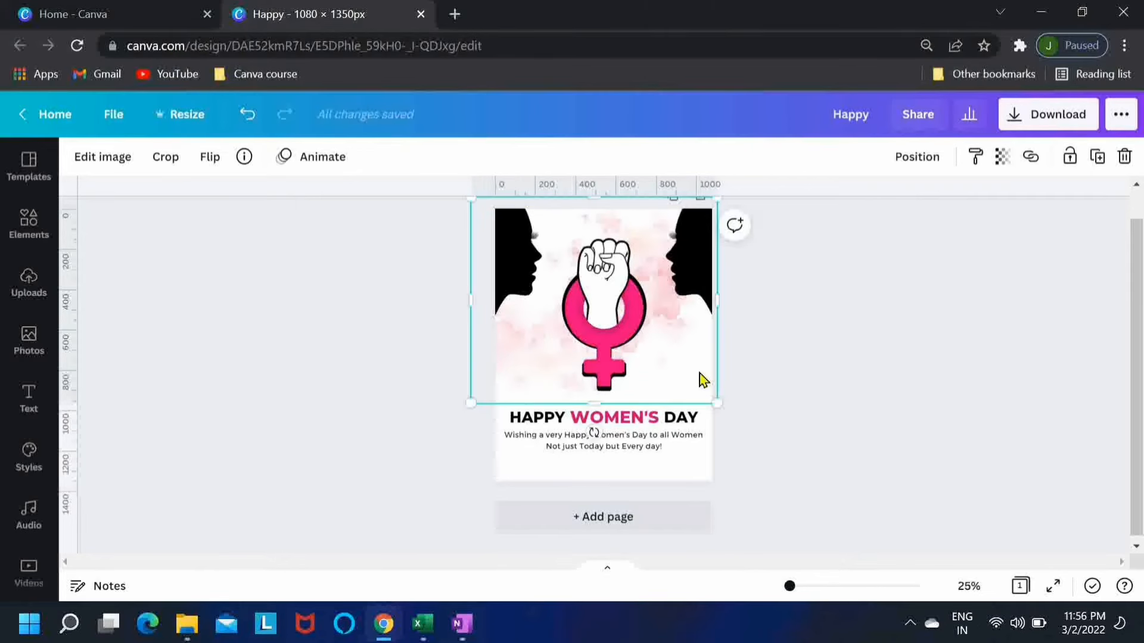
click(1003, 169)
click(886, 208)
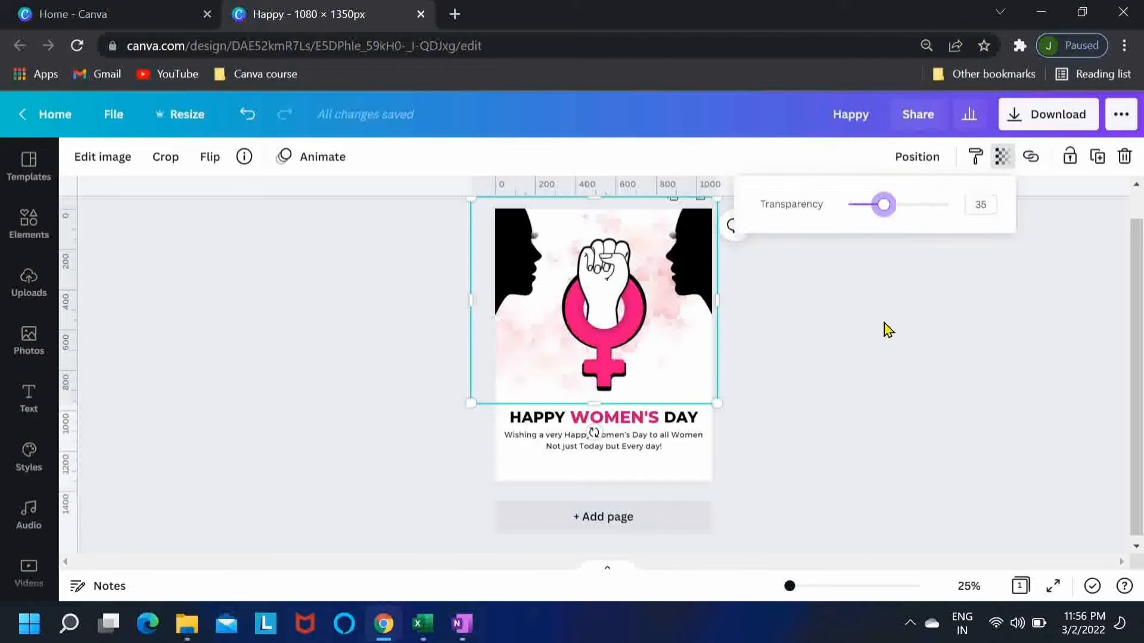
drag(883, 205, 878, 205)
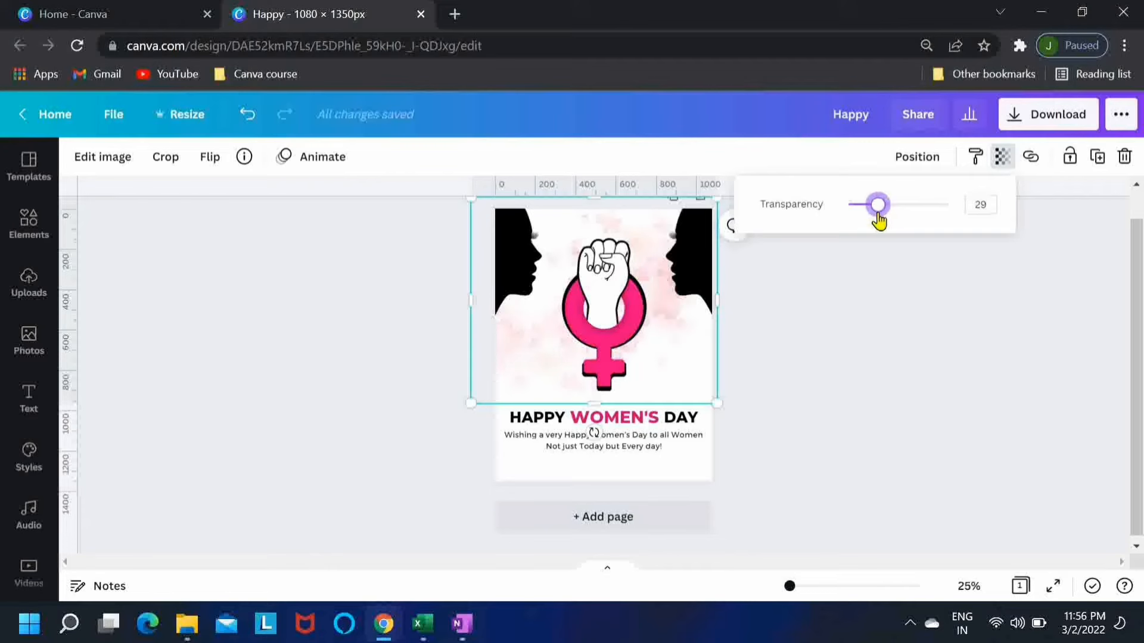
click(867, 320)
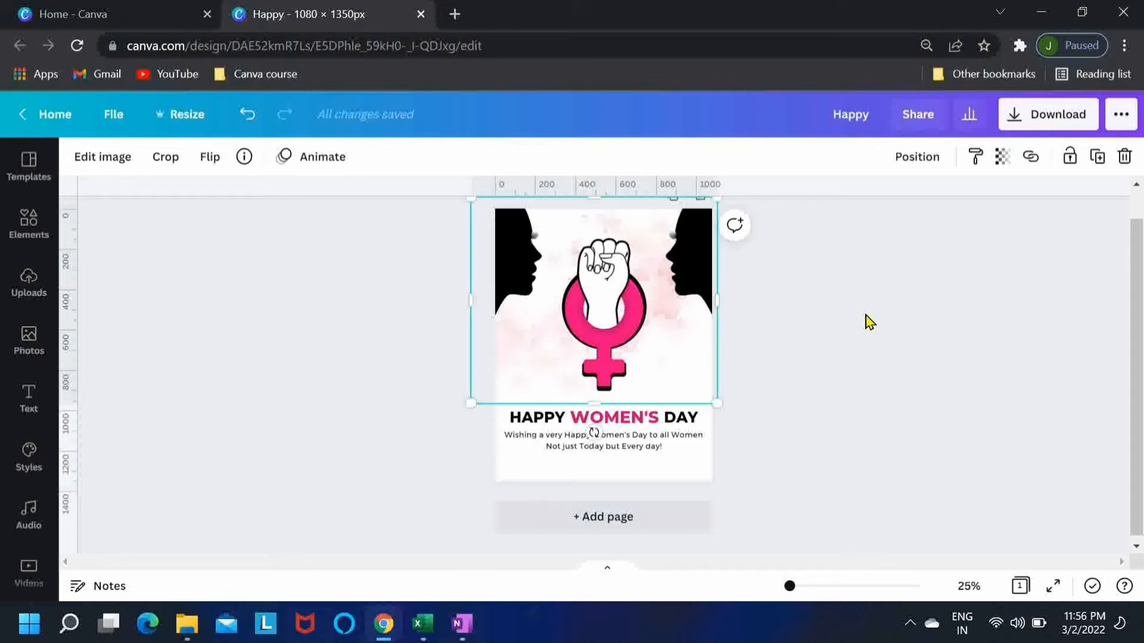
click(867, 321)
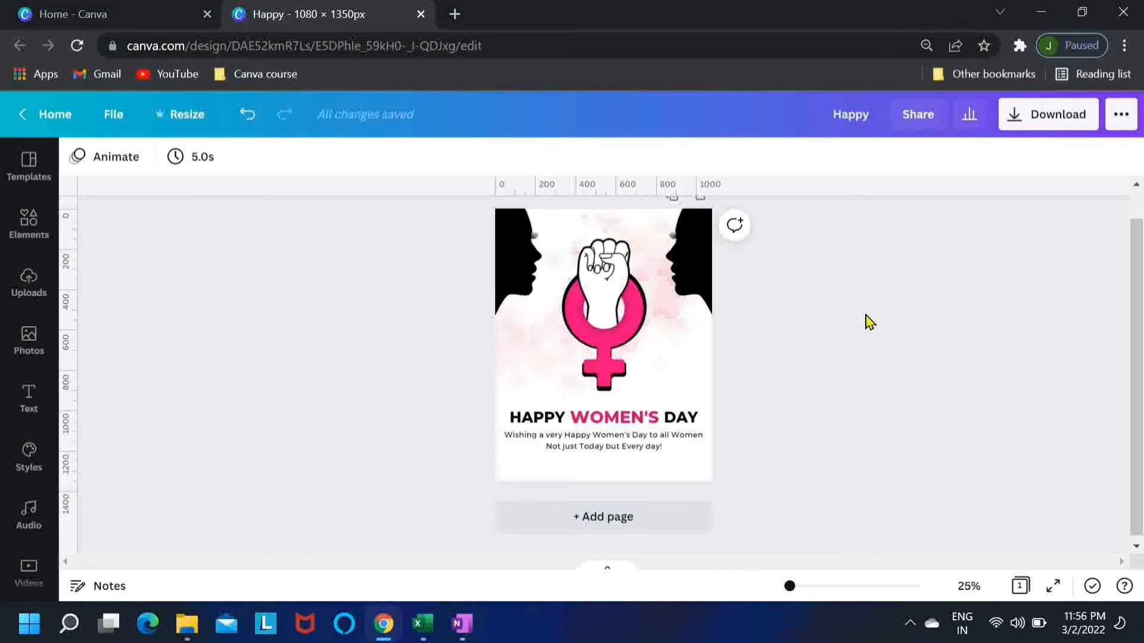
Step: Search the elements for "shapes" and add the hollow square outline to the page
click(24, 229)
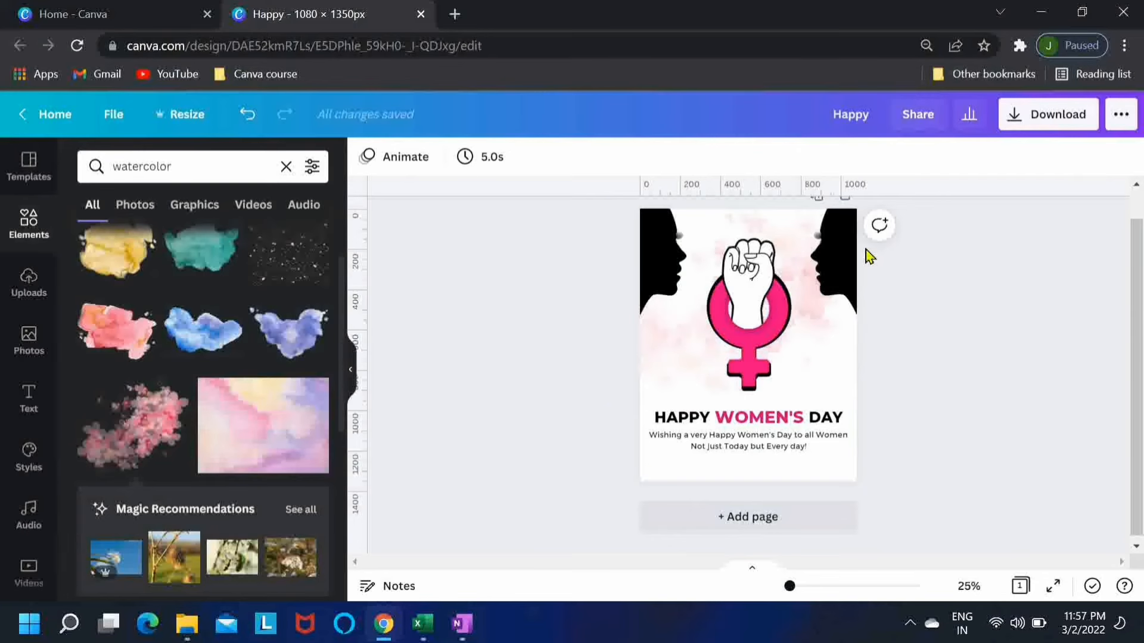
double_click(165, 169)
text(shapes)
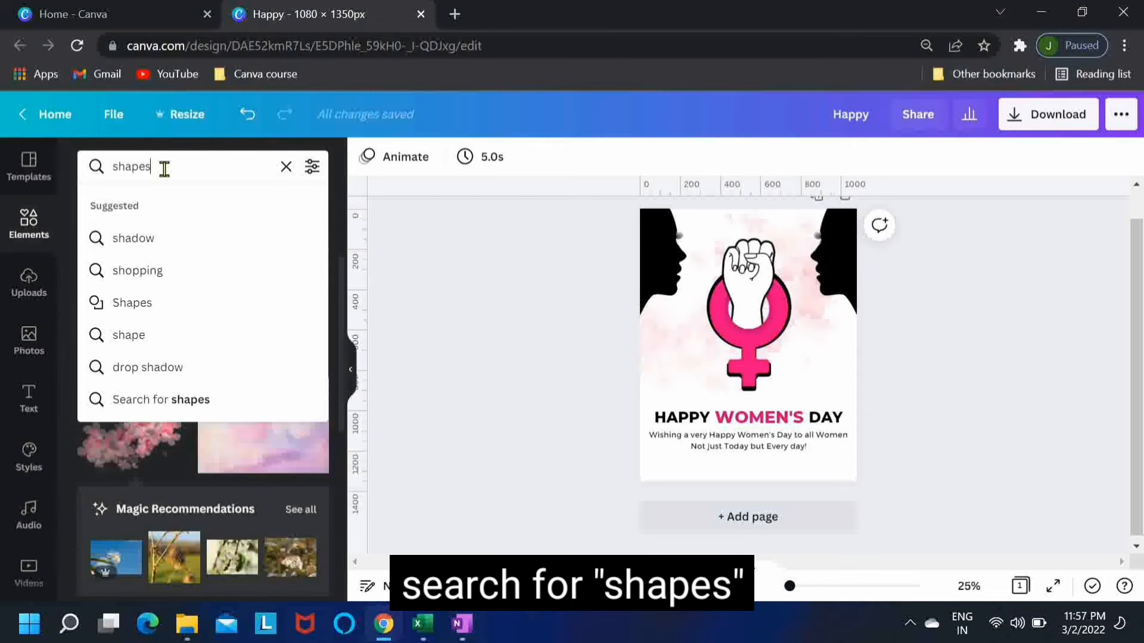
key(Return)
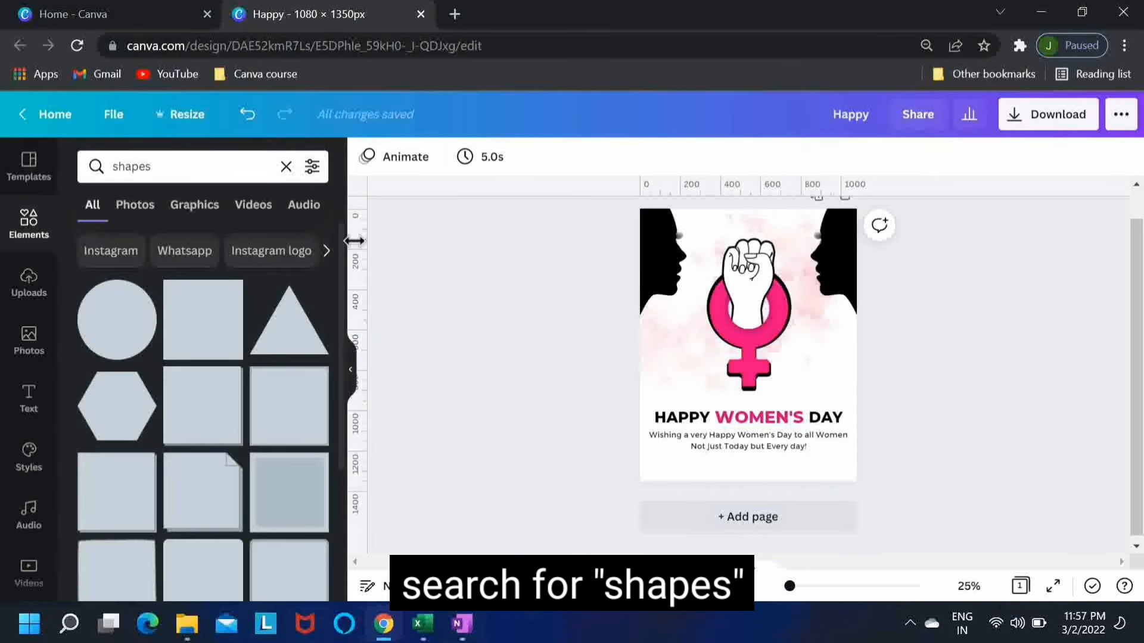
drag(343, 245, 341, 338)
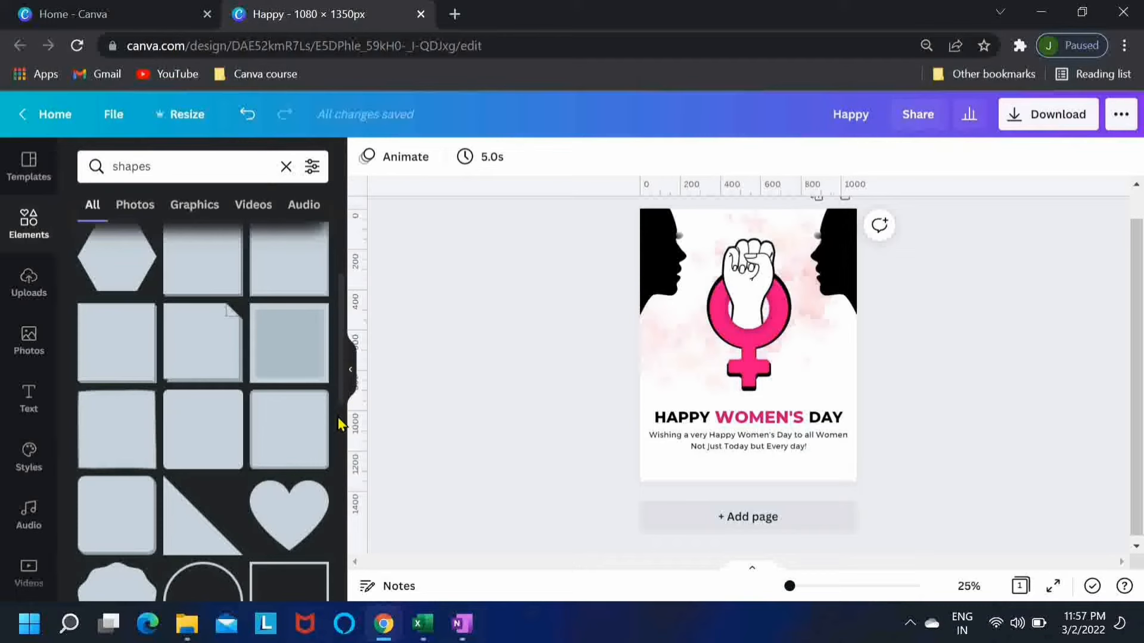
drag(343, 399, 342, 462)
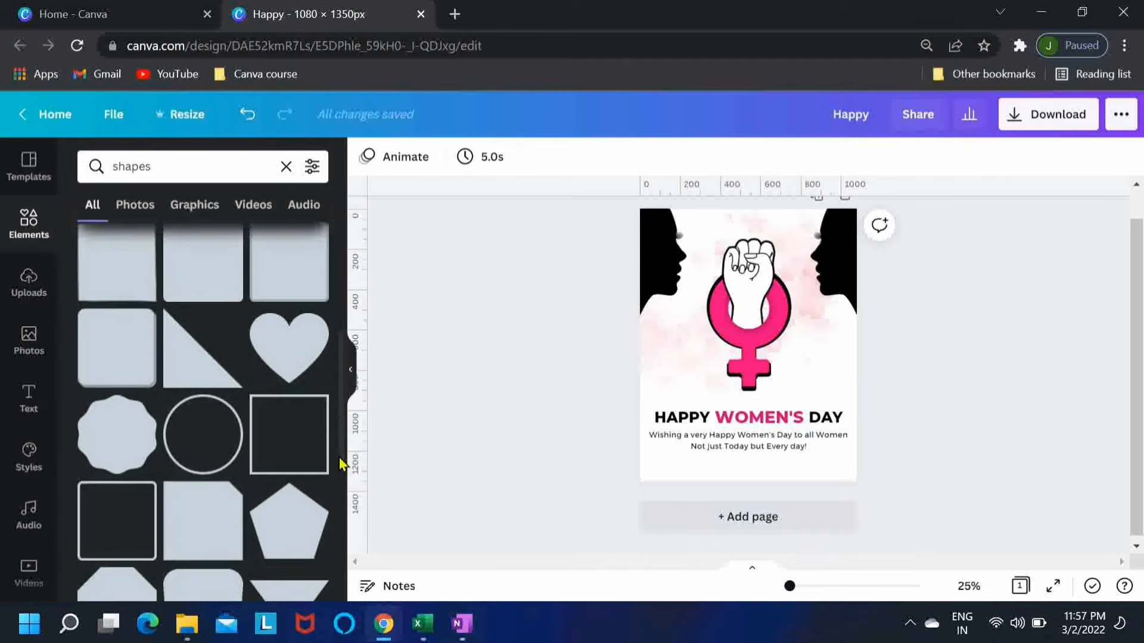
click(286, 411)
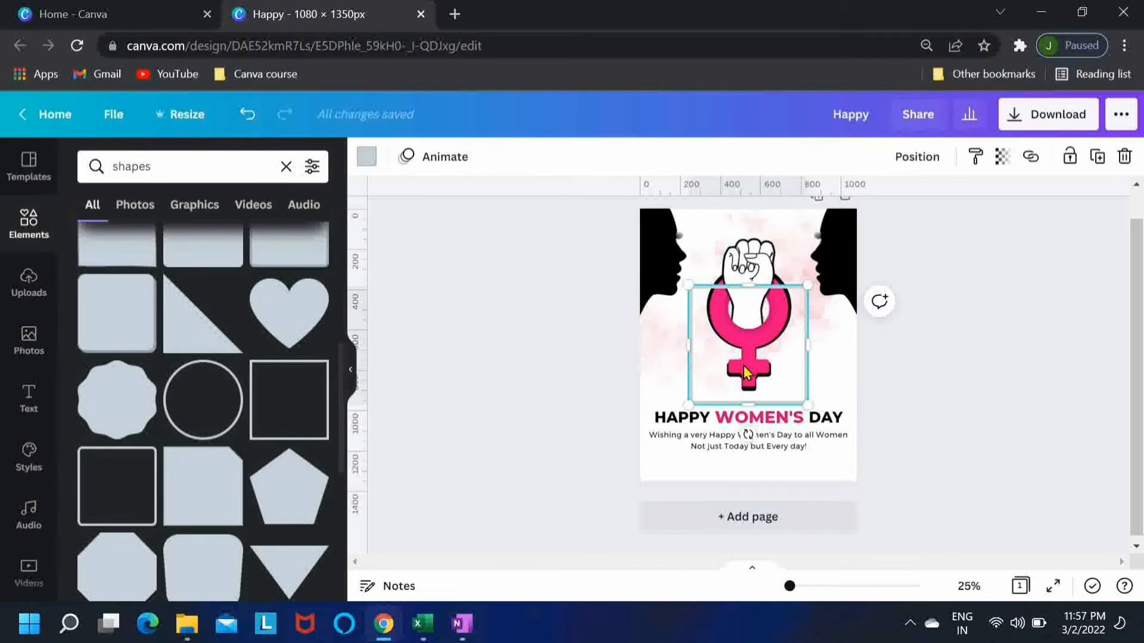
Step: Move the square outline to the page's upper-left corner and stretch it into a border about 1,080 × 1,344 px
drag(743, 370, 695, 292)
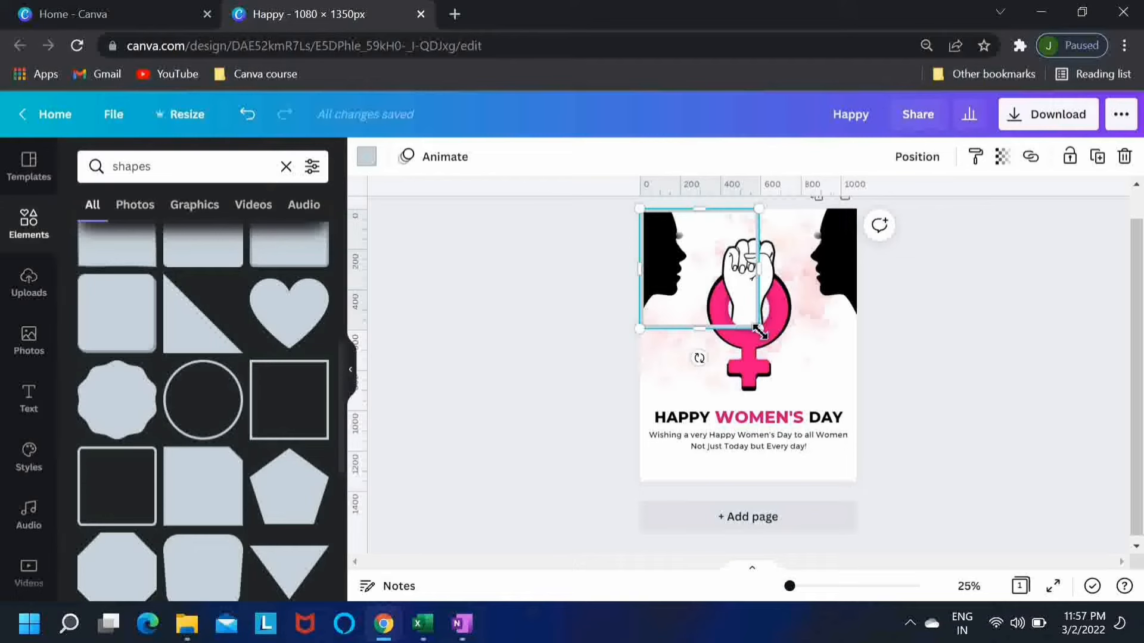
drag(724, 301, 865, 414)
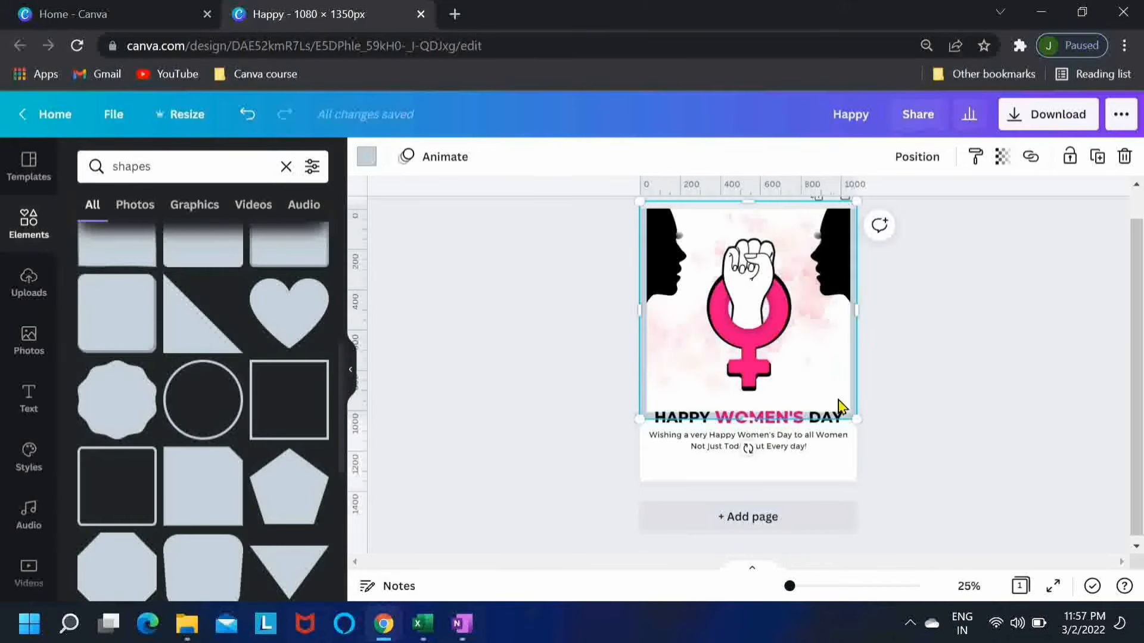
drag(755, 420, 757, 478)
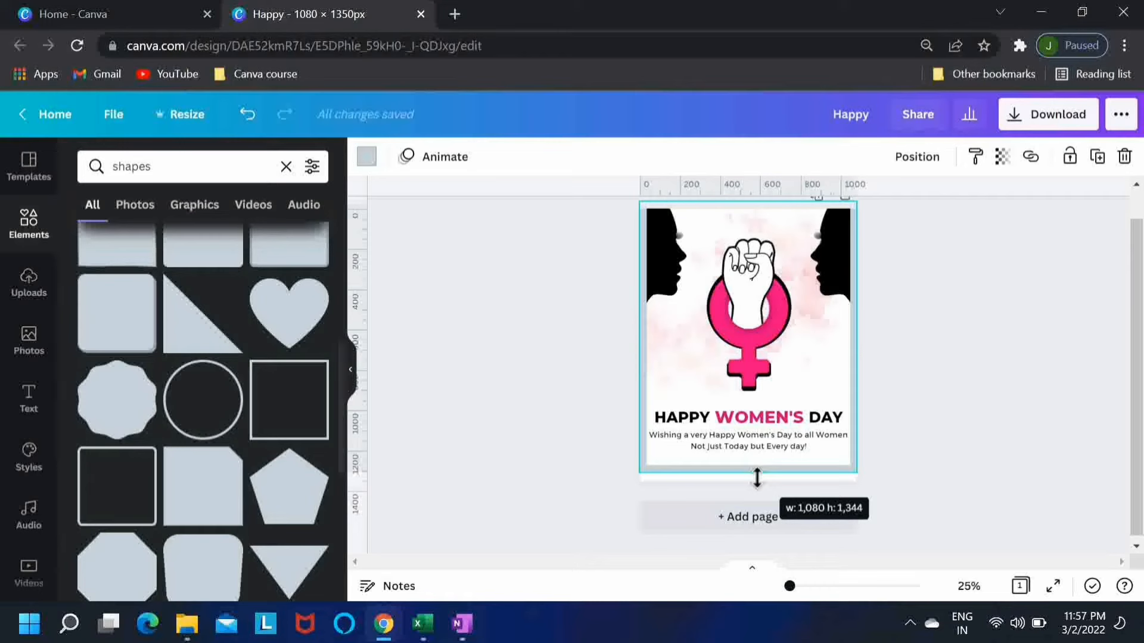
drag(757, 478, 758, 478)
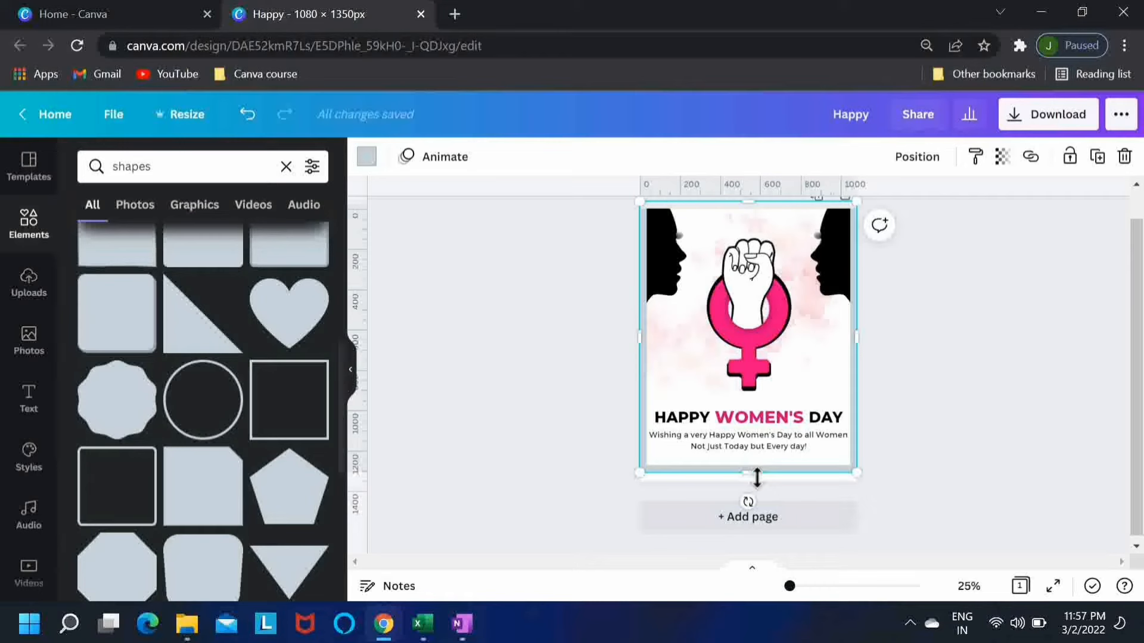
Step: Change the colour of the border frame to the document's black
click(918, 164)
click(367, 156)
click(137, 244)
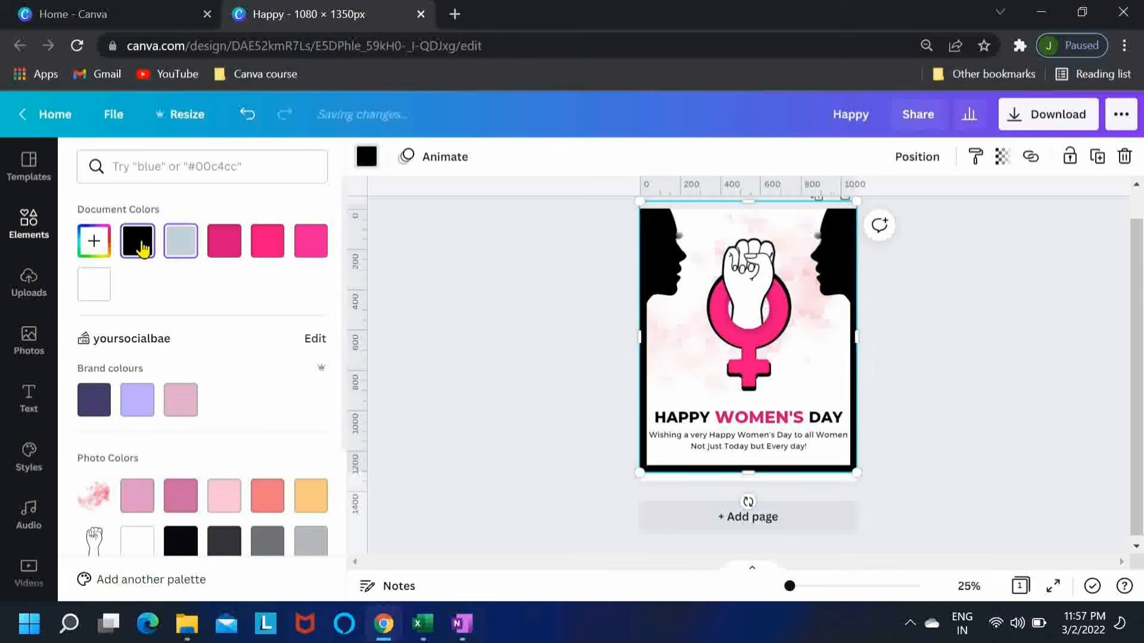